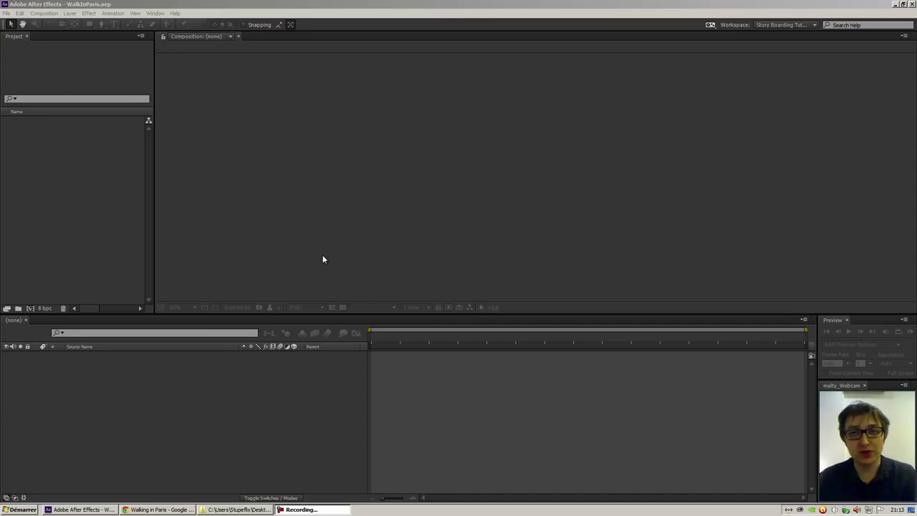
# Step: Switch to Adobe Story and export the screenplay as Final Draft 8, overwriting WalkingInParis.fdx in the WALKING_IN_PARIS folder
pyautogui.hotkey('alt', 'Tab')
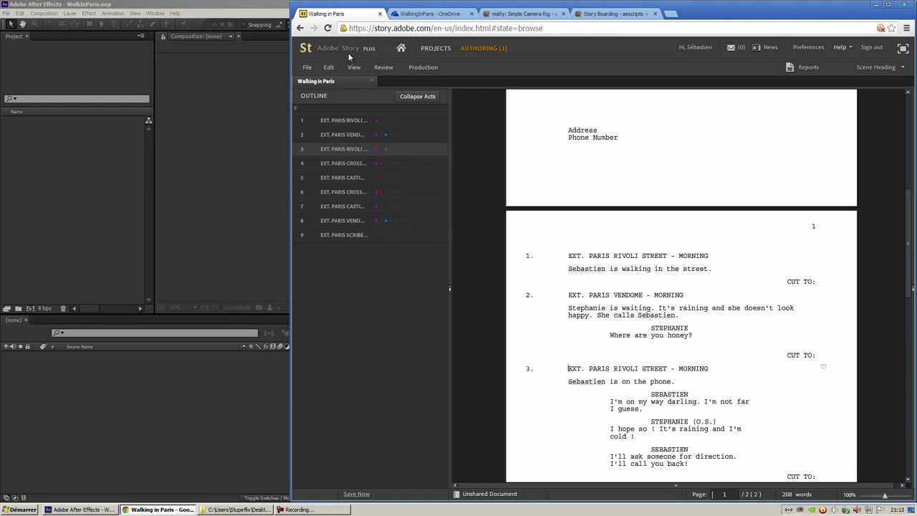
pyautogui.moveTo(910, 265); pyautogui.dragTo(904, 432)
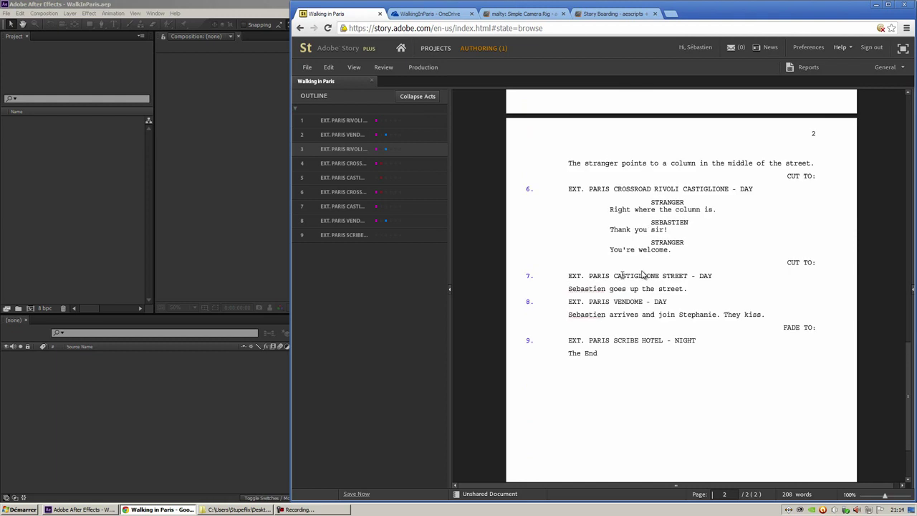
pyautogui.click(307, 69)
pyautogui.moveTo(391, 142)
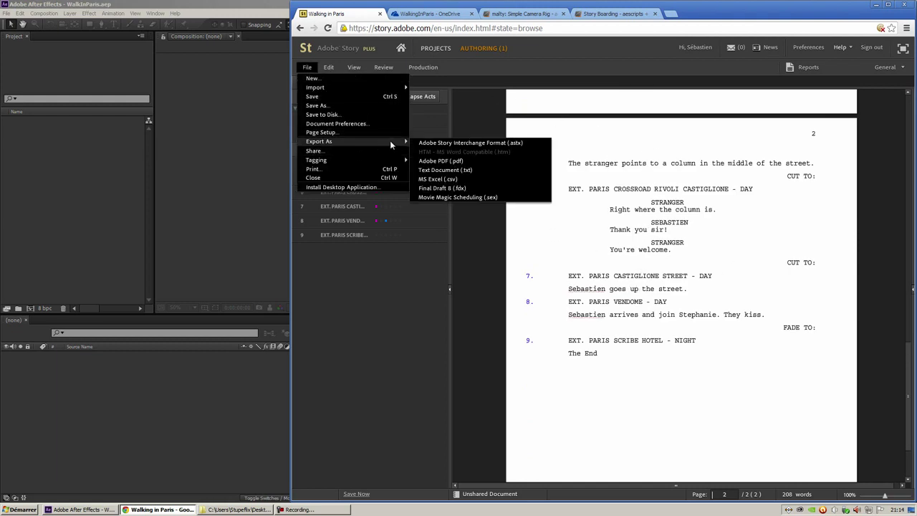
pyautogui.click(461, 189)
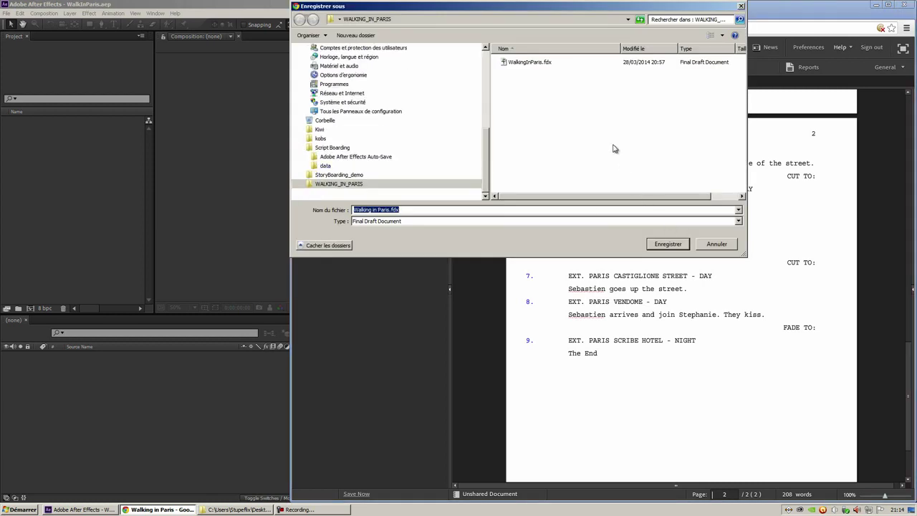
pyautogui.click(529, 66)
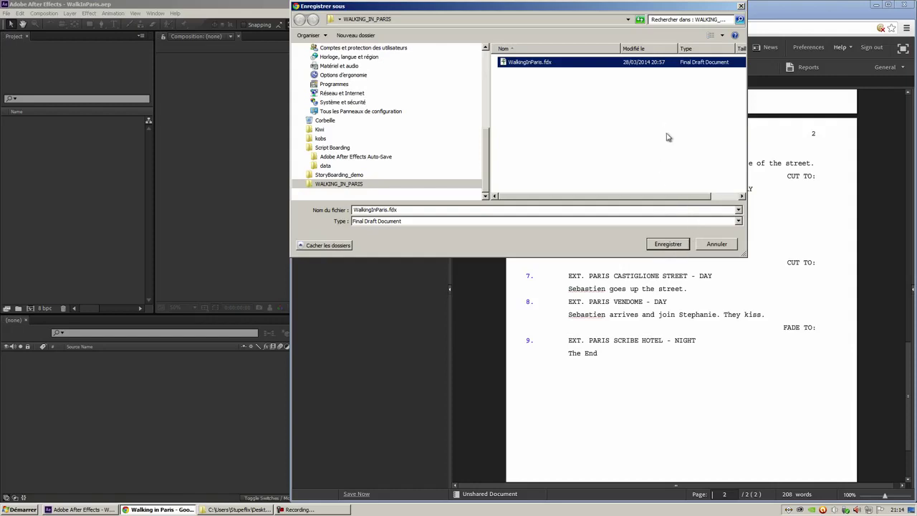
pyautogui.click(672, 246)
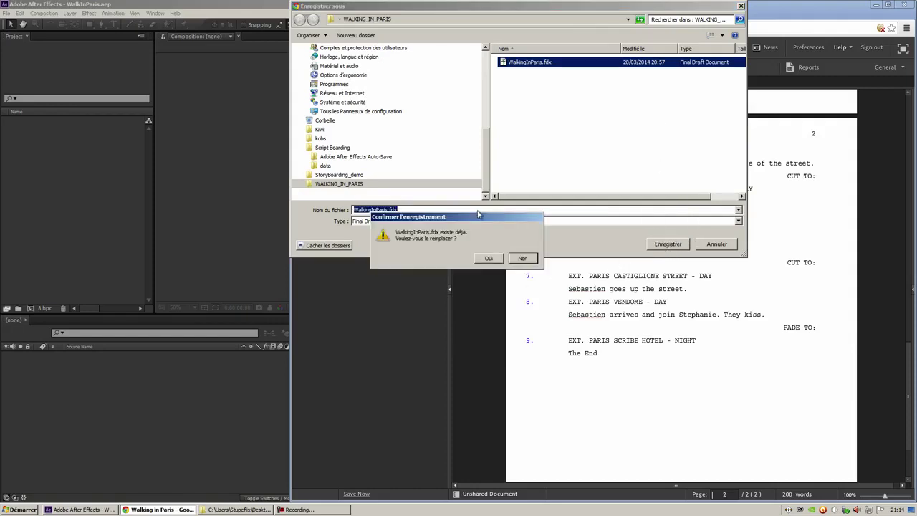
pyautogui.click(488, 259)
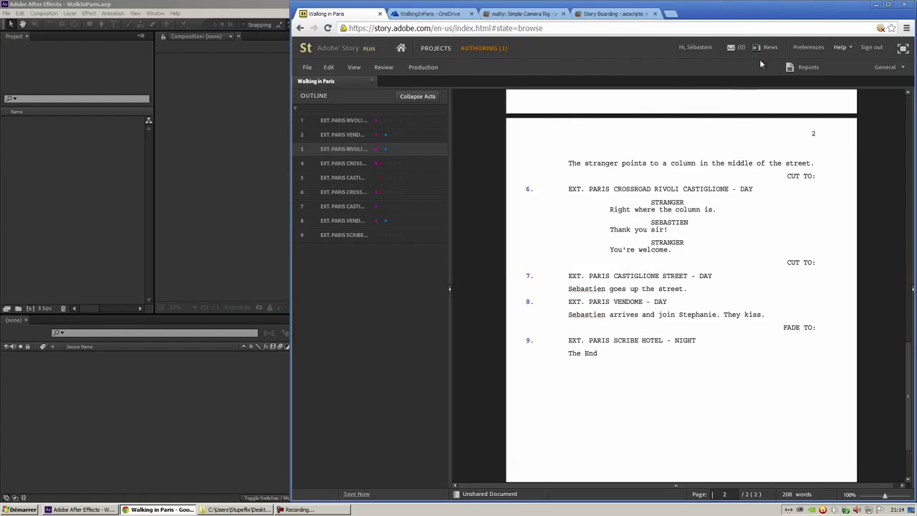
# Step: Switch to After Effects, open the StoryBoarding_v1.5 script panel and widen it until its welcome text shows
pyautogui.click(224, 6)
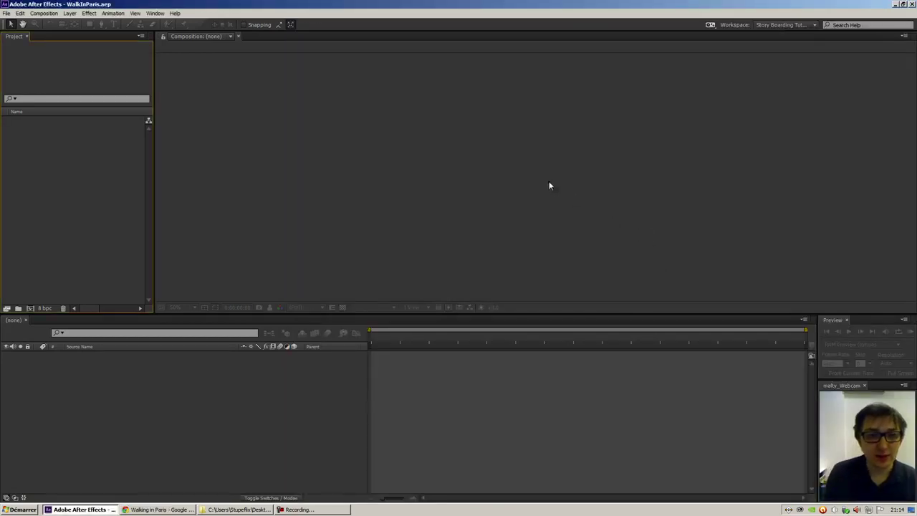
pyautogui.click(154, 13)
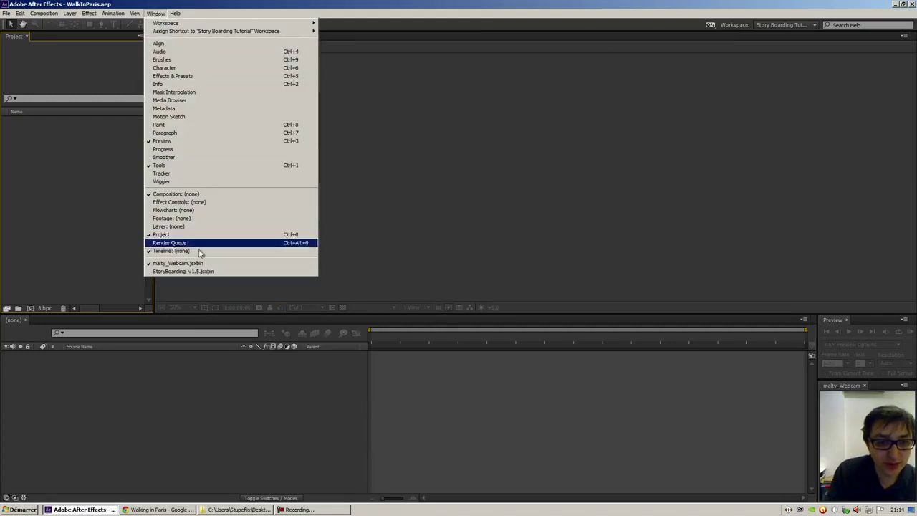
pyautogui.click(185, 271)
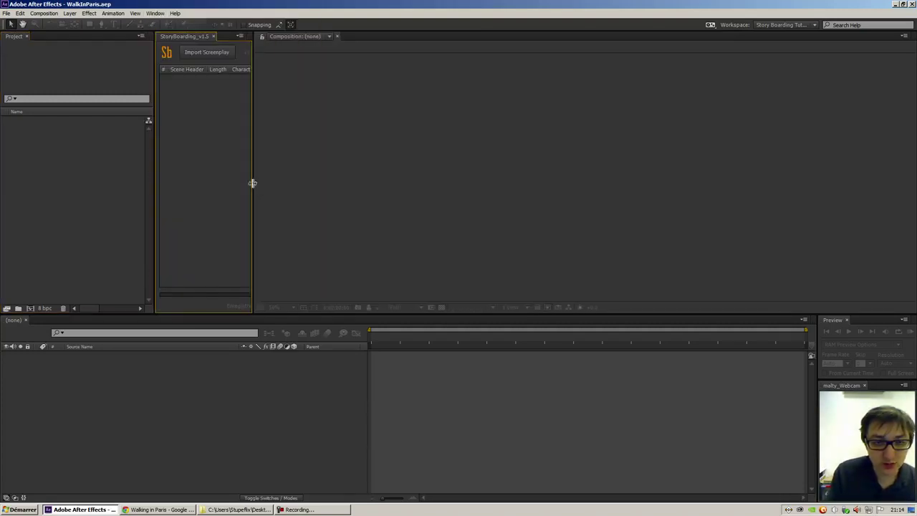
pyautogui.moveTo(253, 188); pyautogui.dragTo(531, 192)
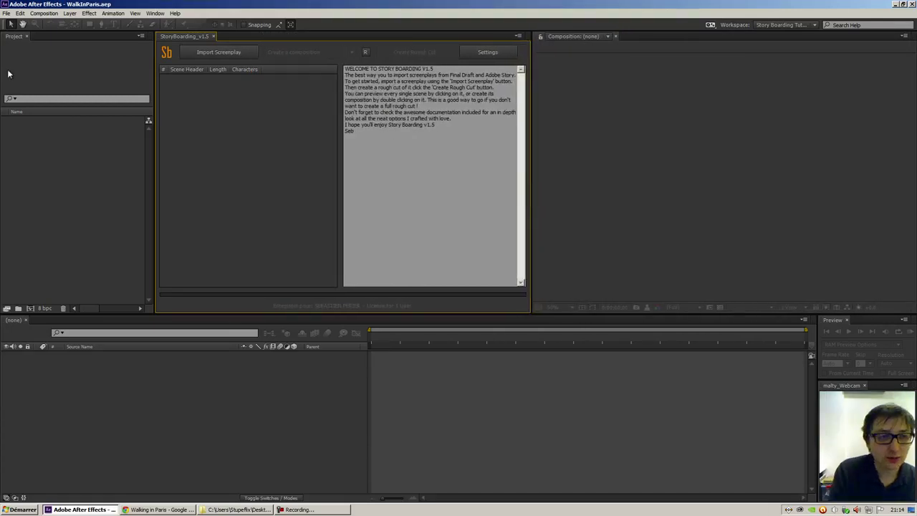
pyautogui.click(6, 12)
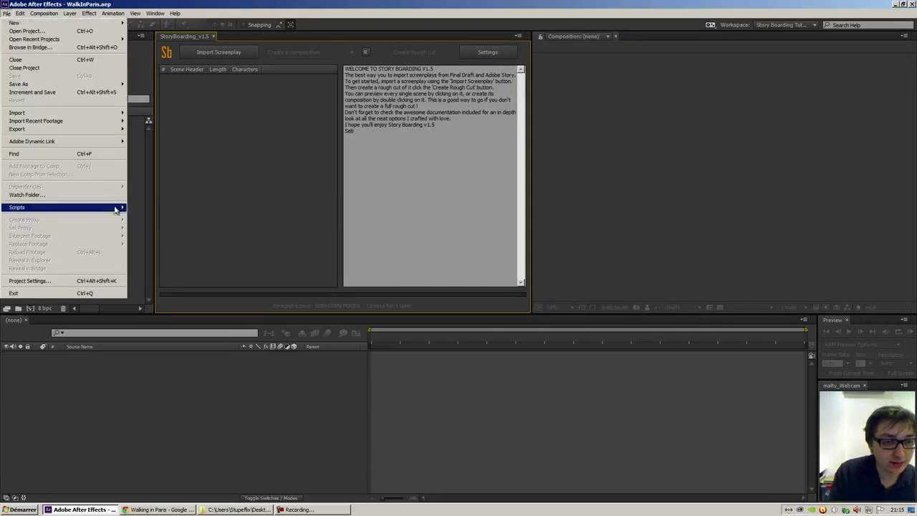
pyautogui.moveTo(114, 208)
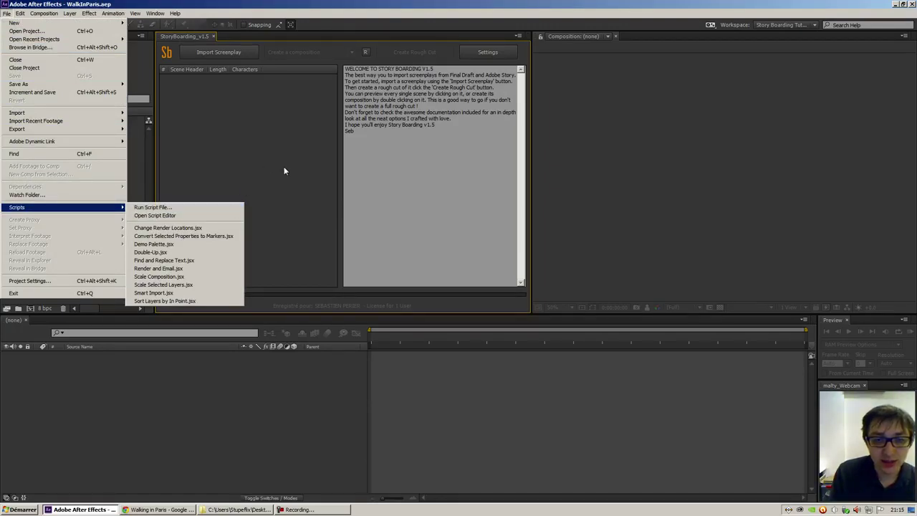
pyautogui.click(254, 140)
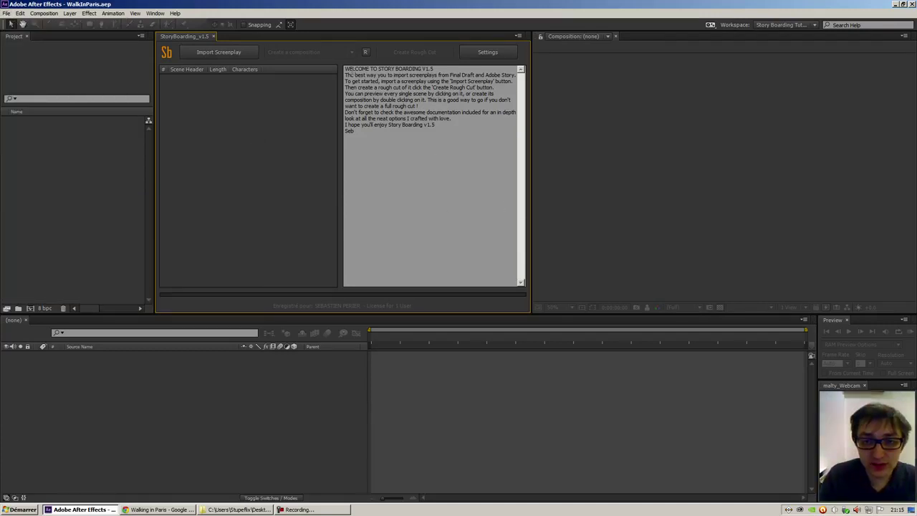
pyautogui.moveTo(344, 68); pyautogui.dragTo(397, 143)
pyautogui.click(397, 148)
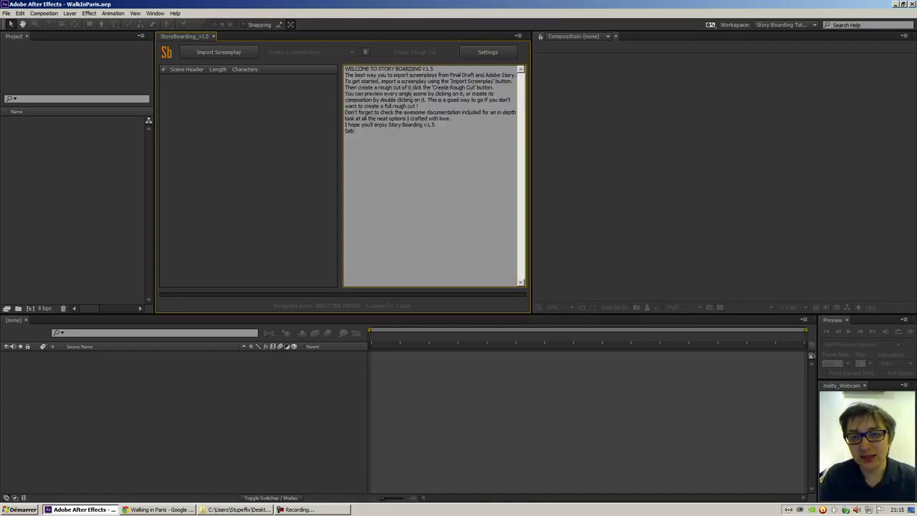
# Step: Import the WalkingInParis.fdx screenplay into the StoryBoarding script
pyautogui.click(223, 52)
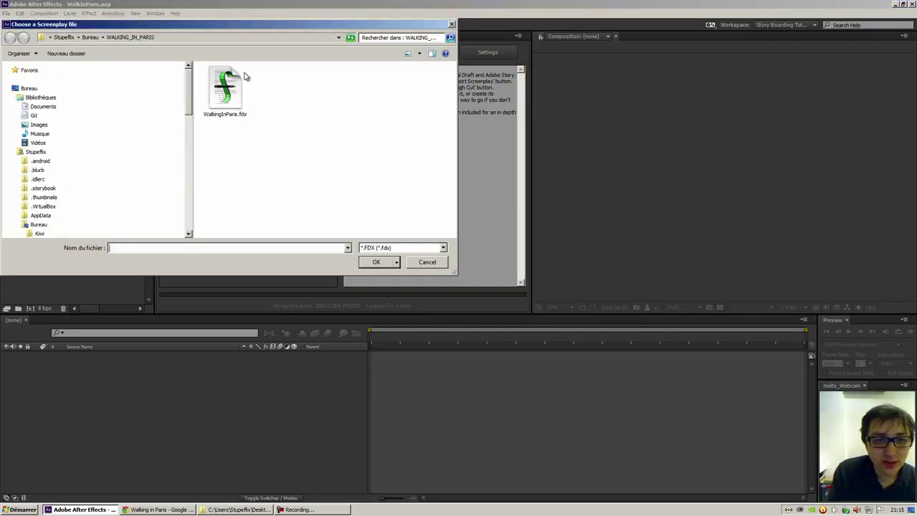
pyautogui.click(220, 80)
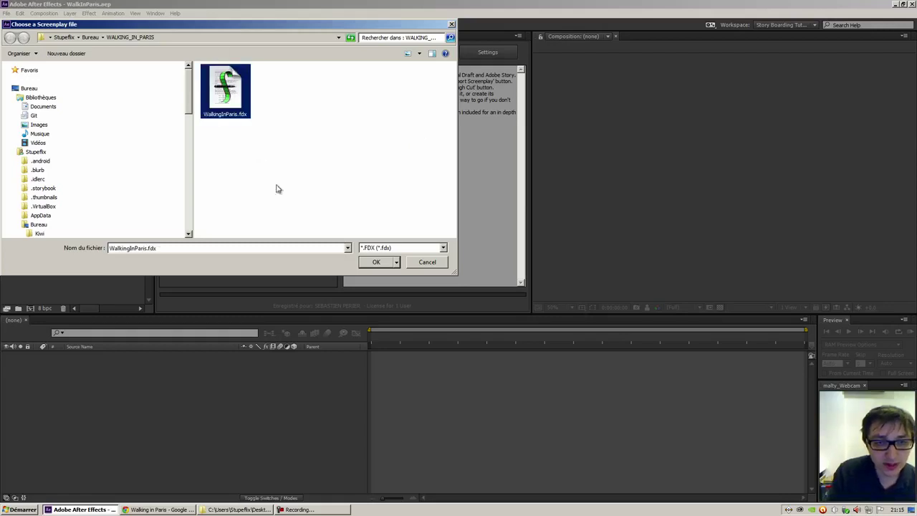
pyautogui.click(378, 262)
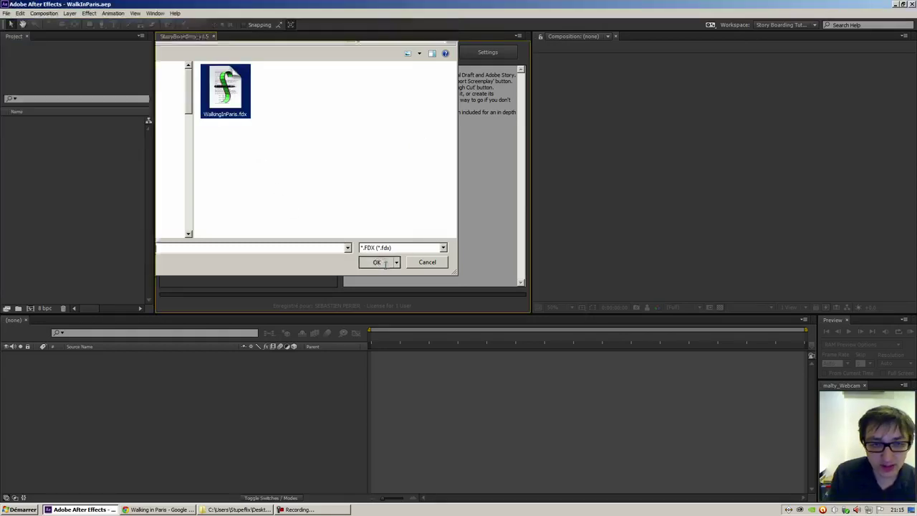
# Step: Compare the imported scene list with the Adobe Story script, previewing scenes 00002 and 00003 and widening the StoryBoarding panel
pyautogui.click(226, 89)
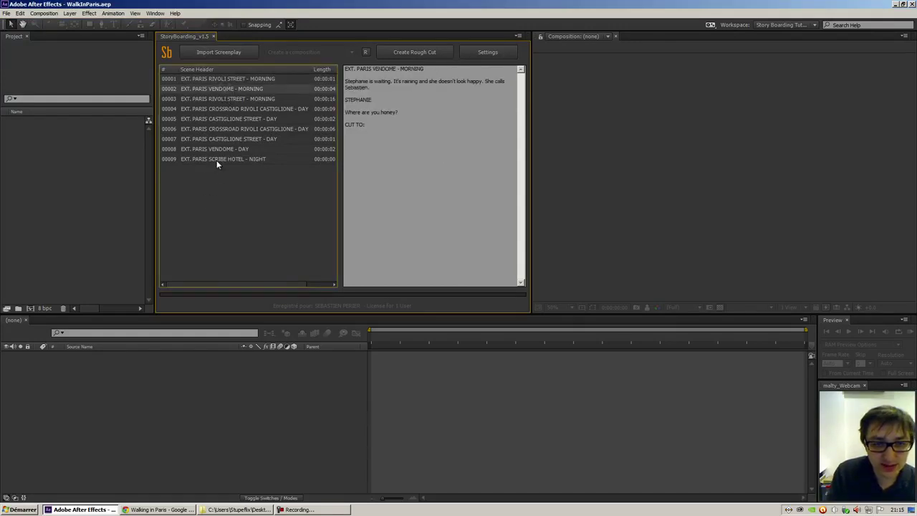
pyautogui.click(162, 510)
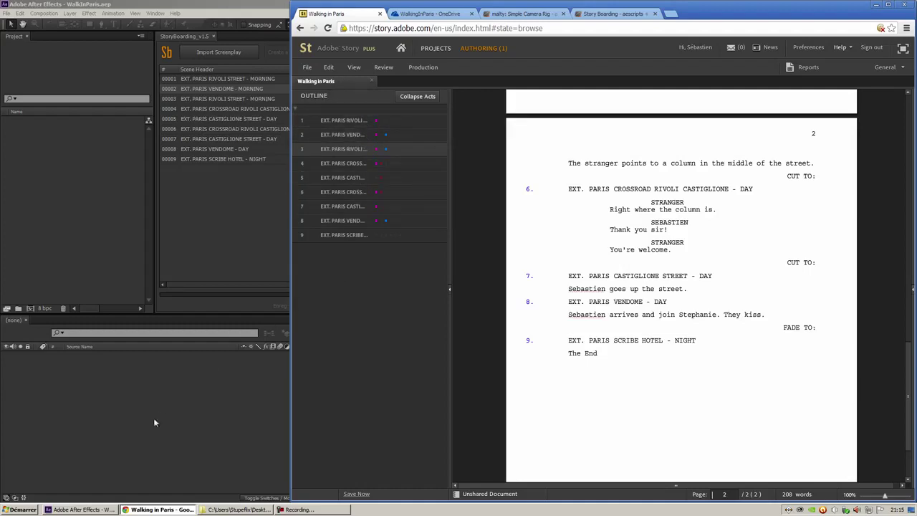
pyautogui.click(166, 433)
pyautogui.click(229, 102)
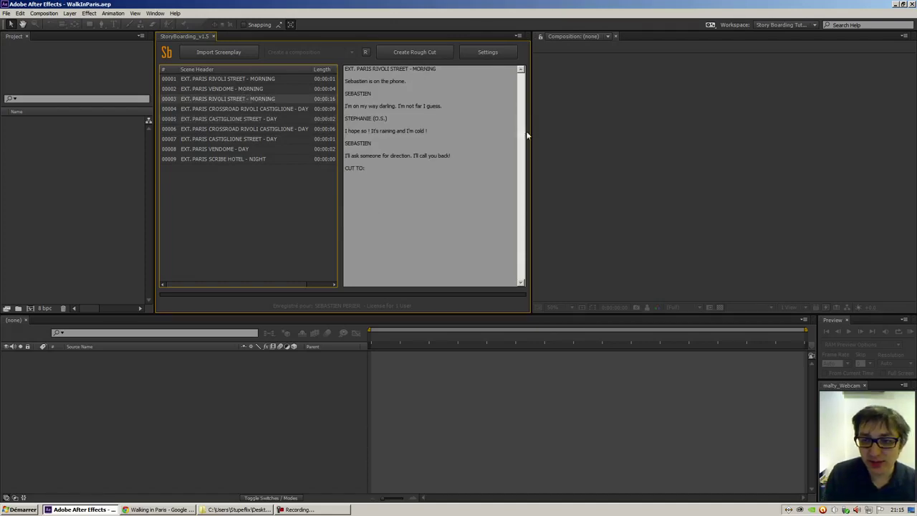
pyautogui.moveTo(532, 161); pyautogui.dragTo(557, 156)
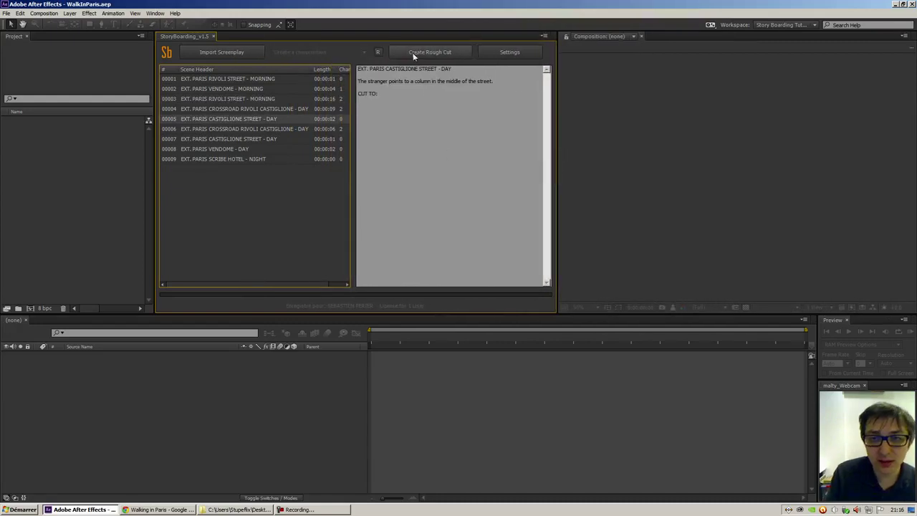
# Step: Create a rough cut from the imported screenplay and widen the Project panel to review the generated items
pyautogui.click(435, 52)
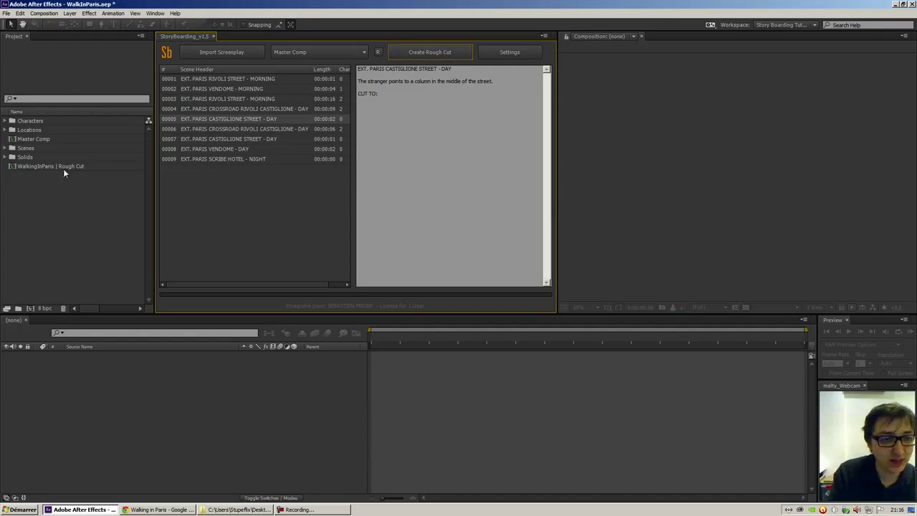
pyautogui.moveTo(62, 202); pyautogui.dragTo(66, 107)
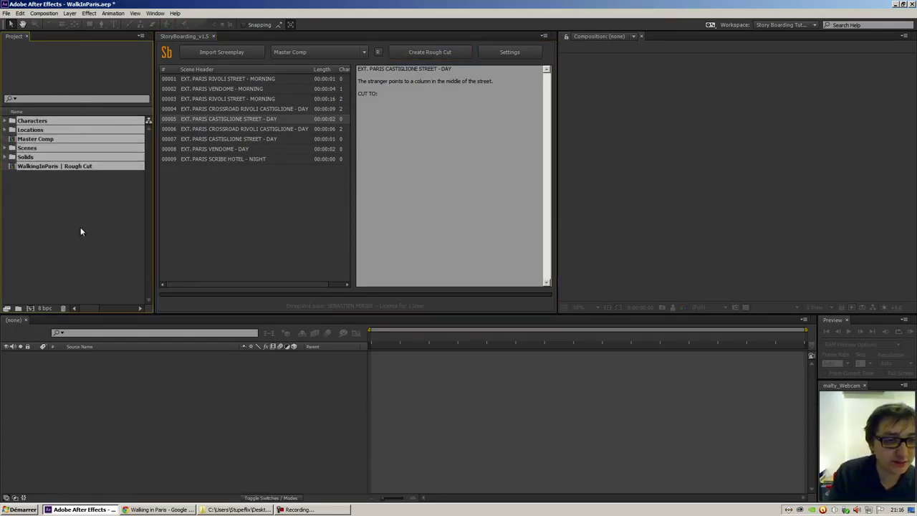
pyautogui.moveTo(154, 219); pyautogui.dragTo(184, 211)
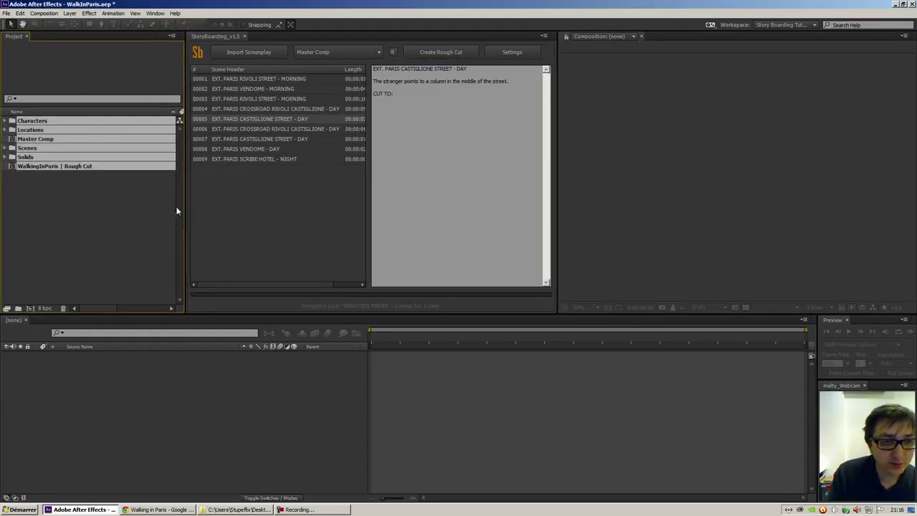
pyautogui.click(79, 207)
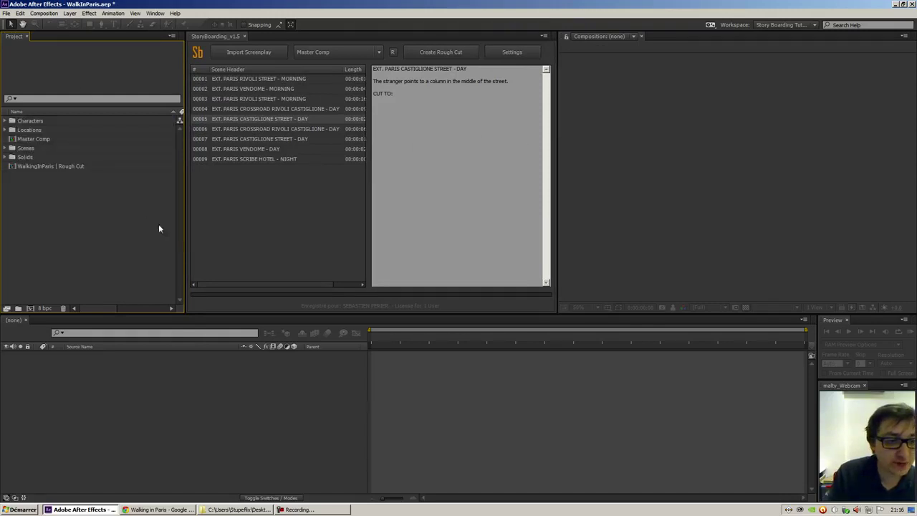
# Step: Open the WalkingInParis | Rough Cut composition and examine its scene layers in the timeline
pyautogui.click(48, 168)
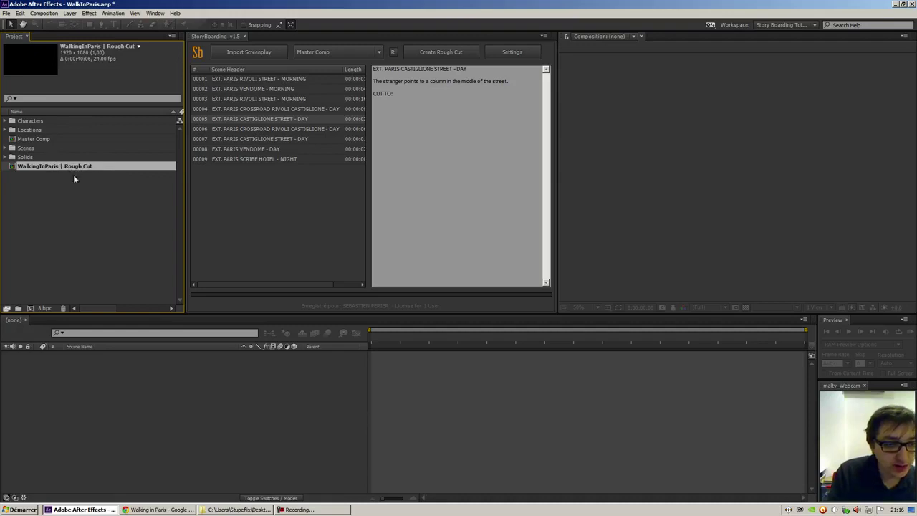
pyautogui.doubleClick(79, 165)
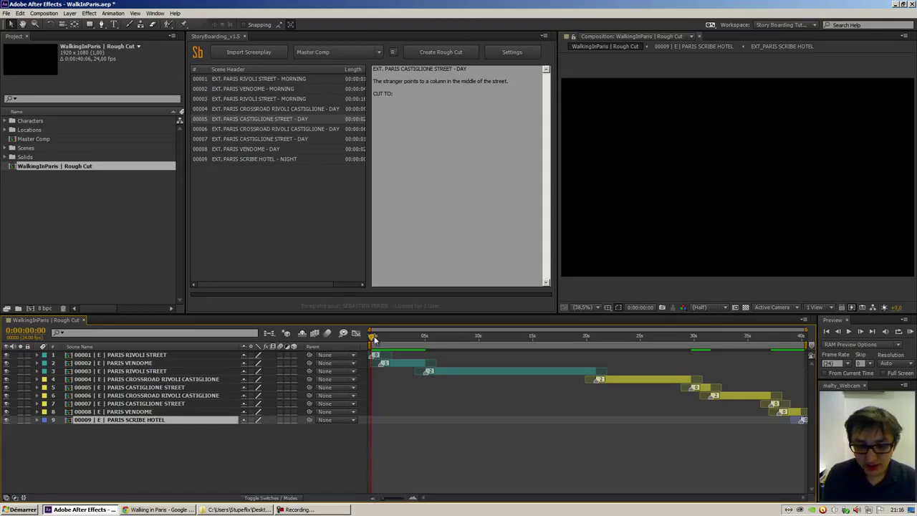
pyautogui.moveTo(149, 450); pyautogui.dragTo(119, 352)
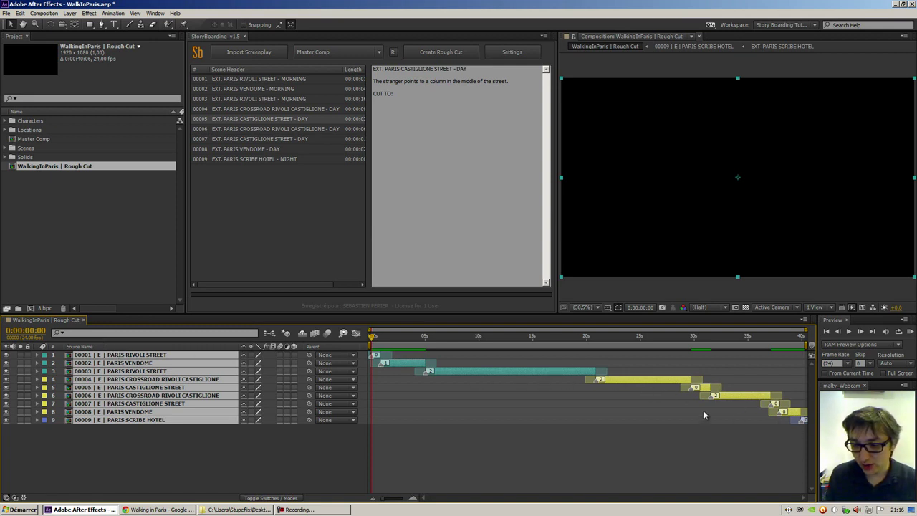
pyautogui.click(355, 452)
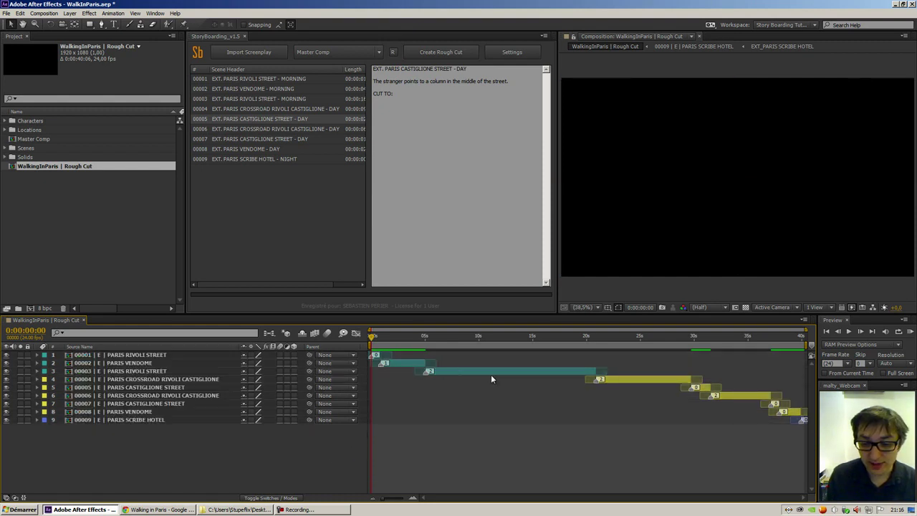
pyautogui.click(330, 282)
pyautogui.moveTo(278, 285); pyautogui.dragTo(265, 294)
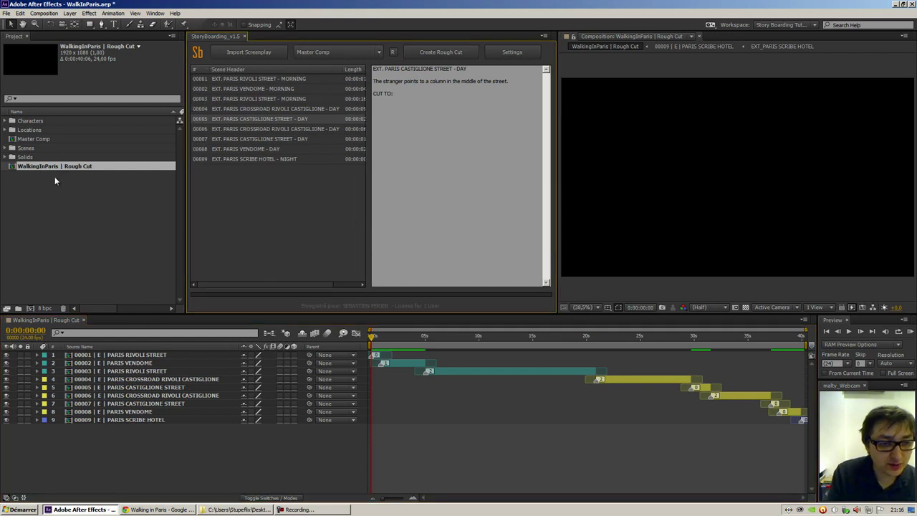
# Step: Expand the Locations, Scenes and Characters folders in the project and select the first character's composition
pyautogui.doubleClick(30, 129)
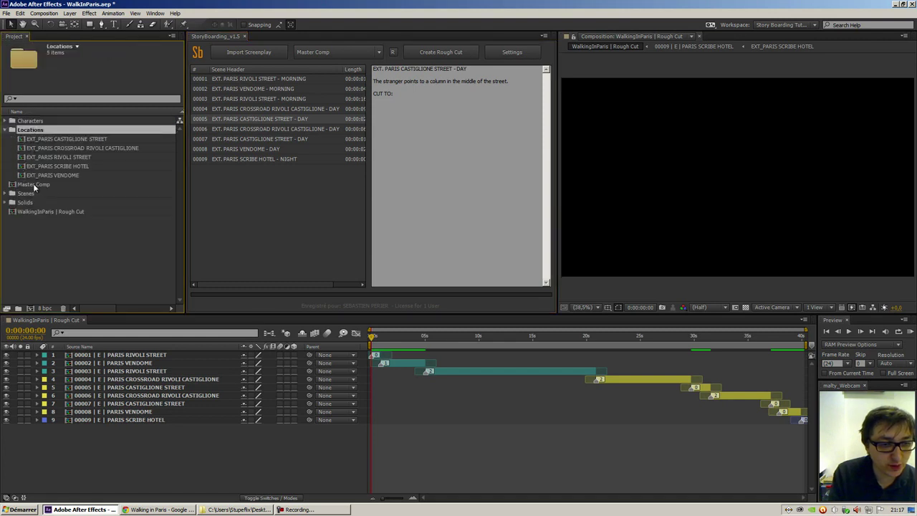
pyautogui.click(36, 192)
pyautogui.click(9, 194)
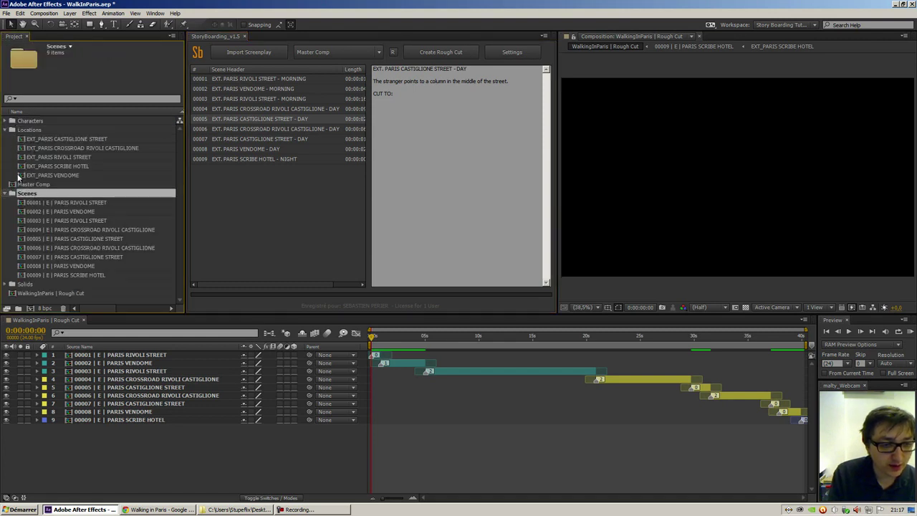
pyautogui.click(9, 121)
pyautogui.click(32, 122)
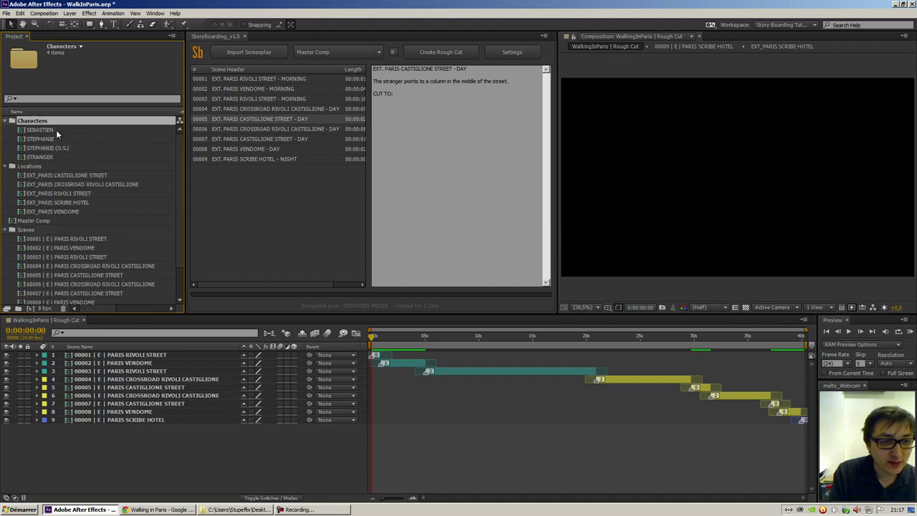
pyautogui.click(51, 131)
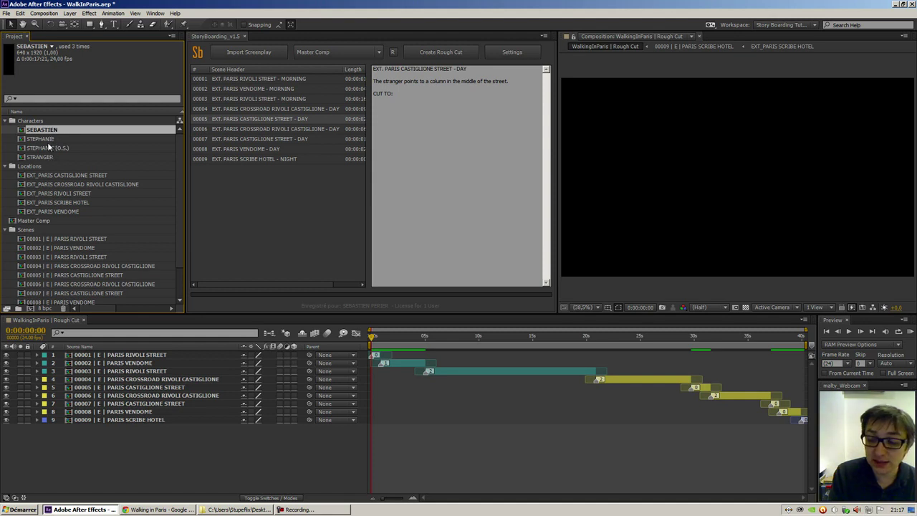
# Step: Review the remaining character compositions in the Characters folder and collapse it
pyautogui.click(49, 140)
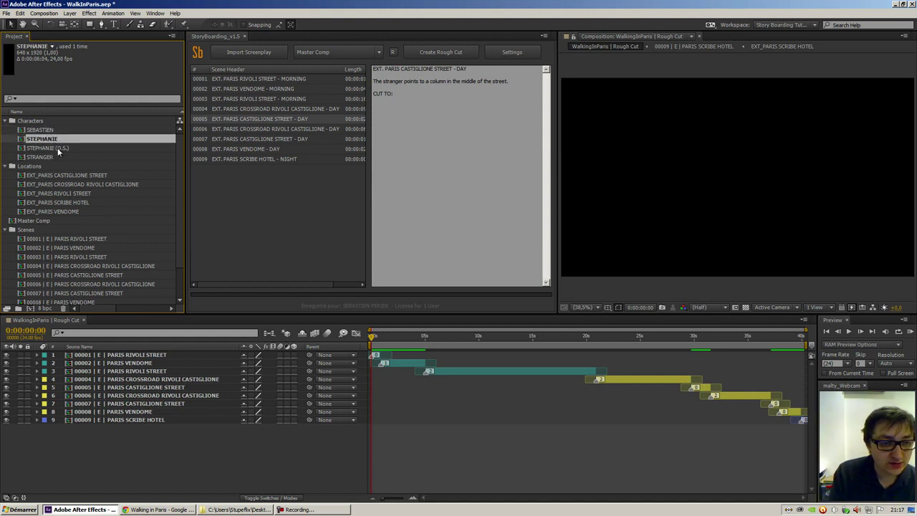
pyautogui.click(54, 147)
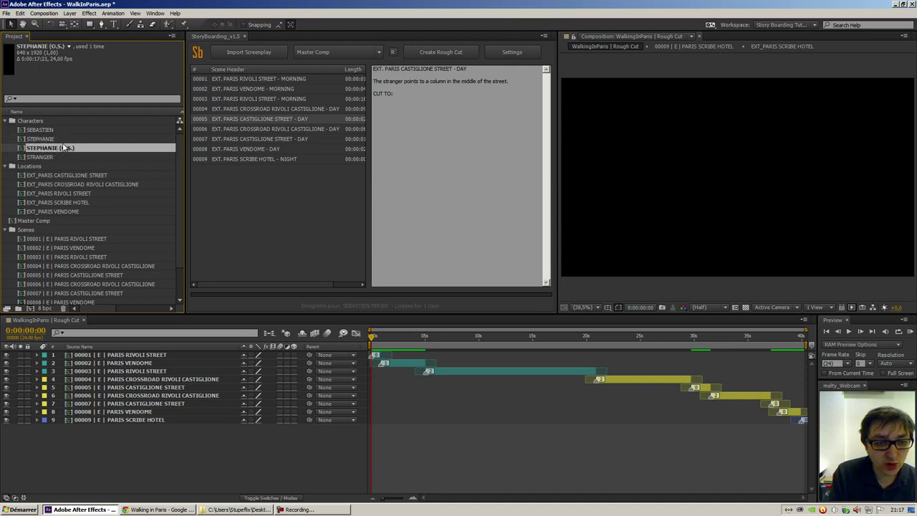
pyautogui.click(43, 139)
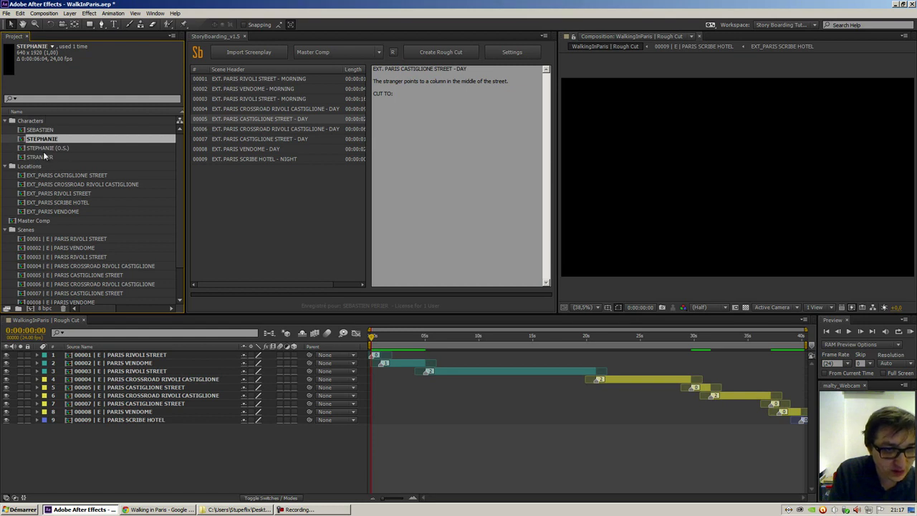
pyautogui.click(5, 120)
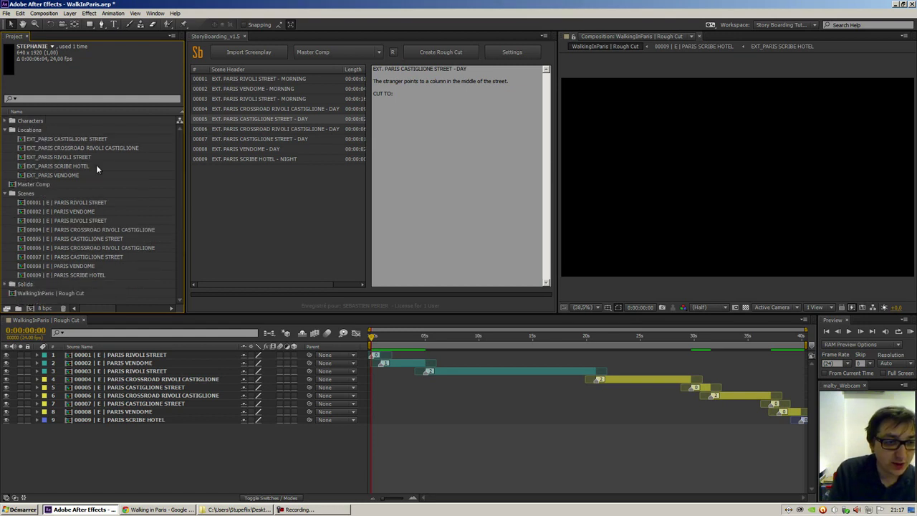
# Step: Review each location composition, look inside EXT_PARIS CASTIGLIONE STREET, select the first scene composition, and return to the rough cut
pyautogui.click(84, 138)
pyautogui.click(83, 148)
pyautogui.click(81, 156)
pyautogui.click(79, 166)
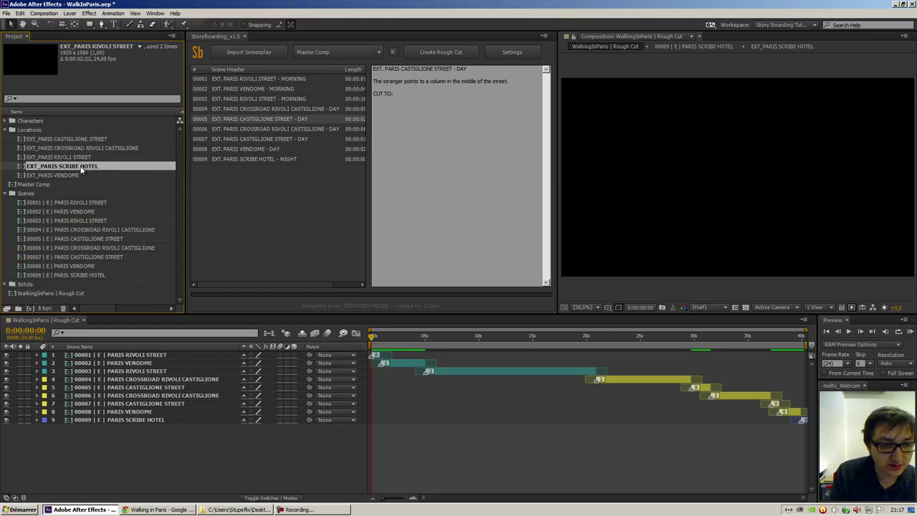
pyautogui.click(76, 175)
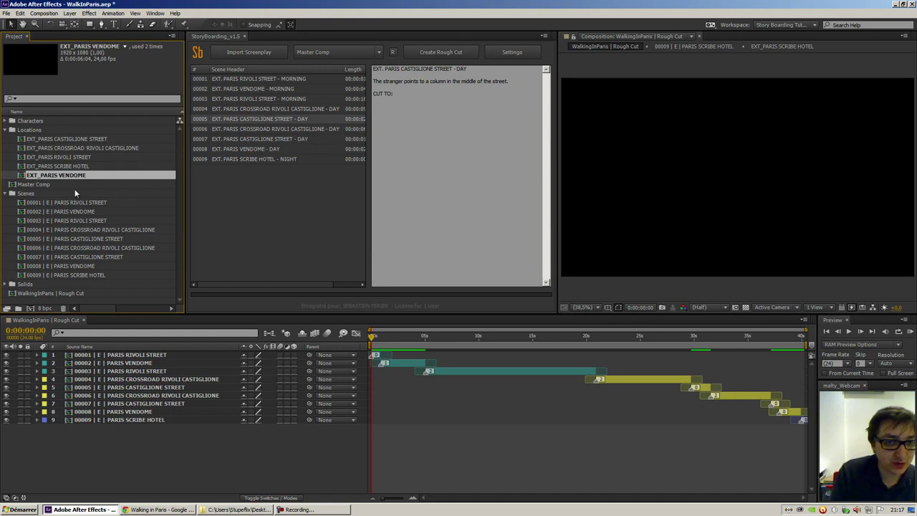
pyautogui.doubleClick(70, 138)
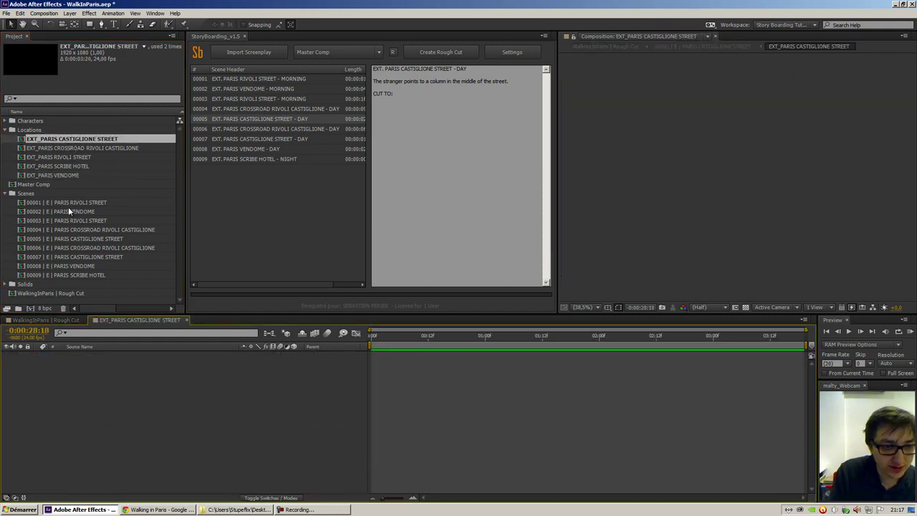
pyautogui.click(59, 202)
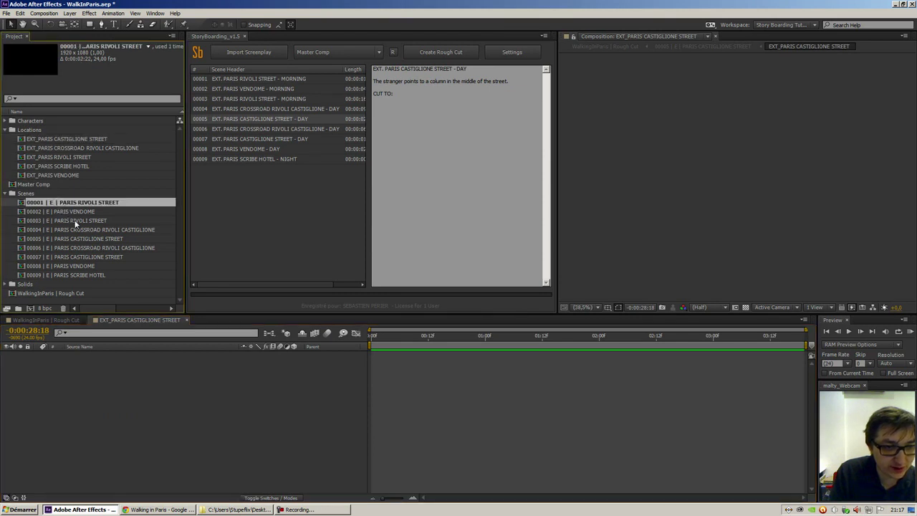
pyautogui.click(186, 320)
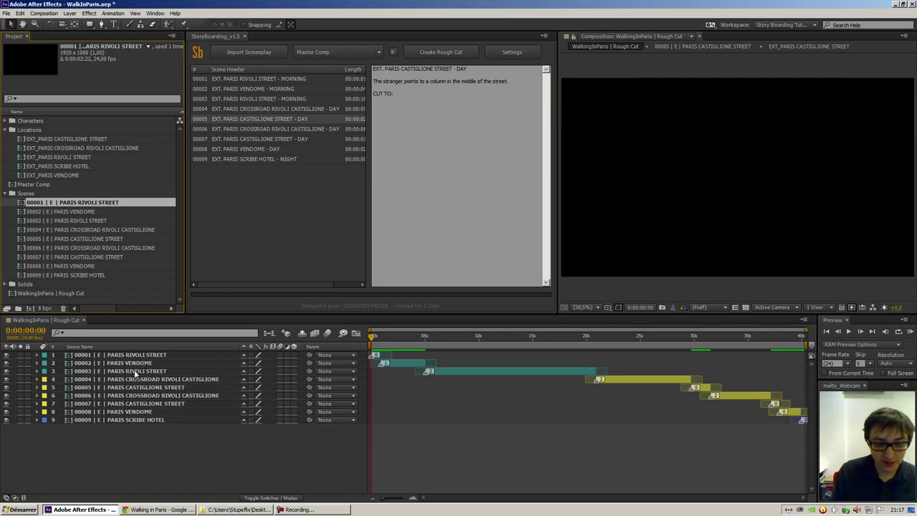
# Step: Highlight the rough cut's scene layers by label colour group: morning scenes 00001–00003, day scenes 00004–00008 and night scene 00009
pyautogui.click(44, 356)
pyautogui.click(72, 207)
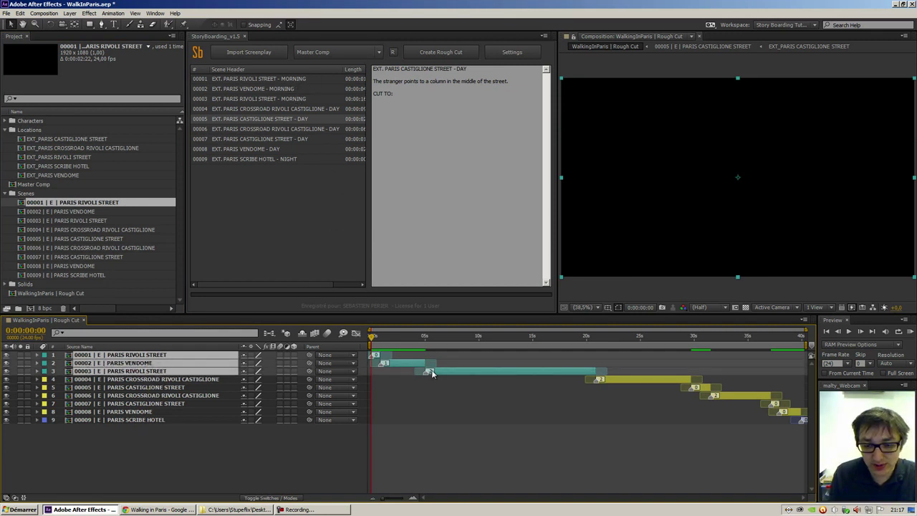
pyautogui.click(177, 379)
pyautogui.keyDown('shift'); pyautogui.click(152, 411); pyautogui.keyUp('shift')
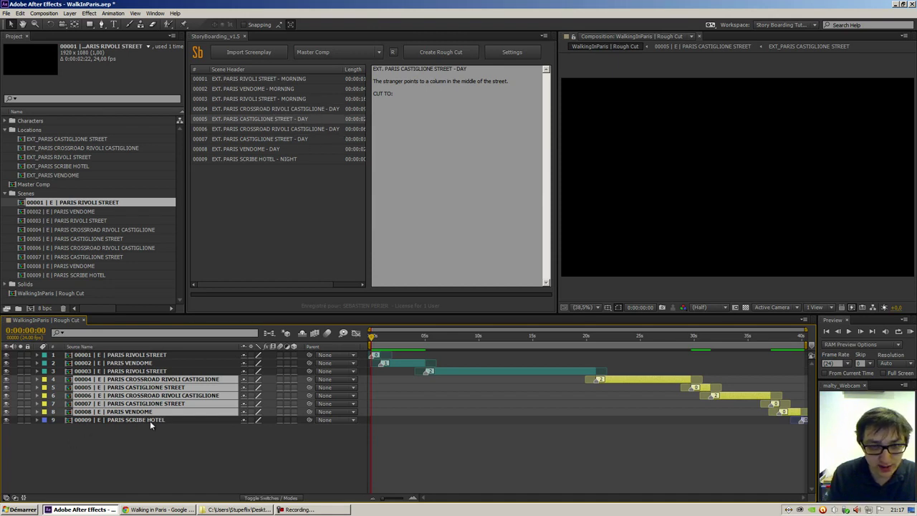
pyautogui.click(91, 421)
pyautogui.click(190, 437)
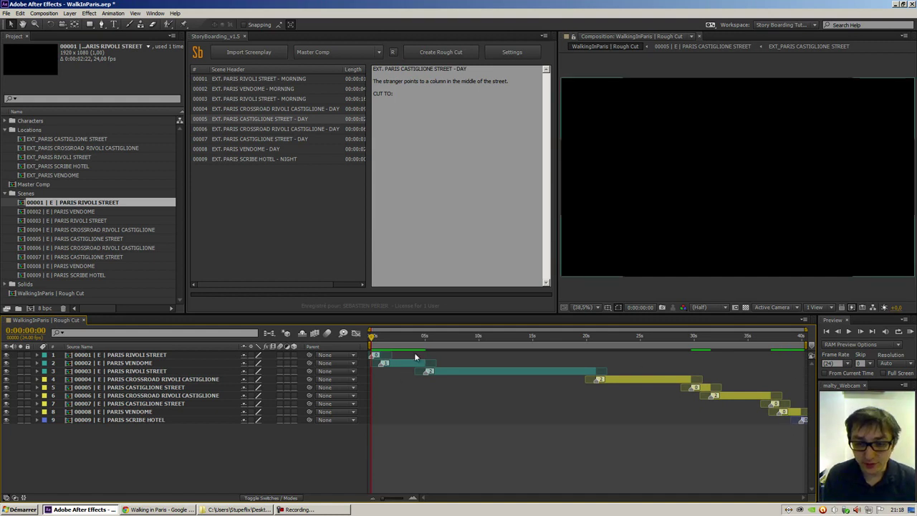
# Step: Scrub through the rough cut's timeline to preview its frames
pyautogui.click(522, 337)
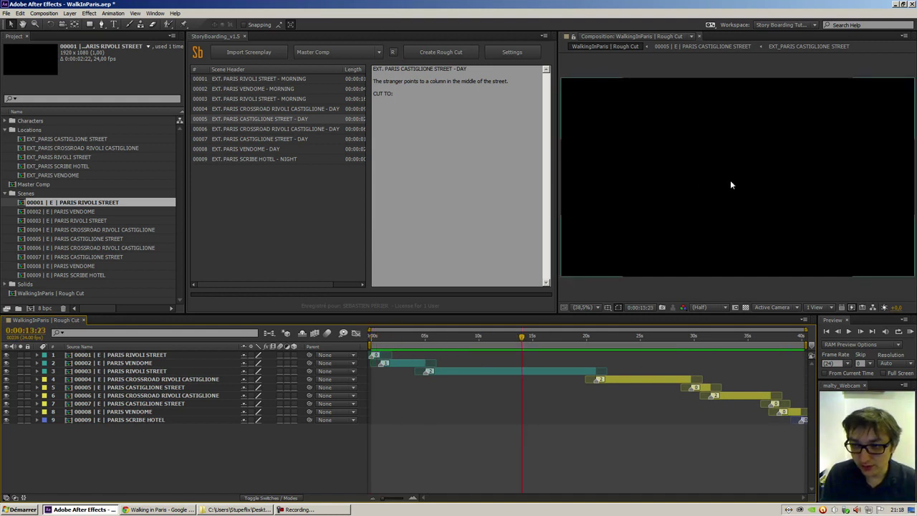
pyautogui.moveTo(387, 337); pyautogui.dragTo(363, 342)
pyautogui.moveTo(655, 335); pyautogui.dragTo(422, 336)
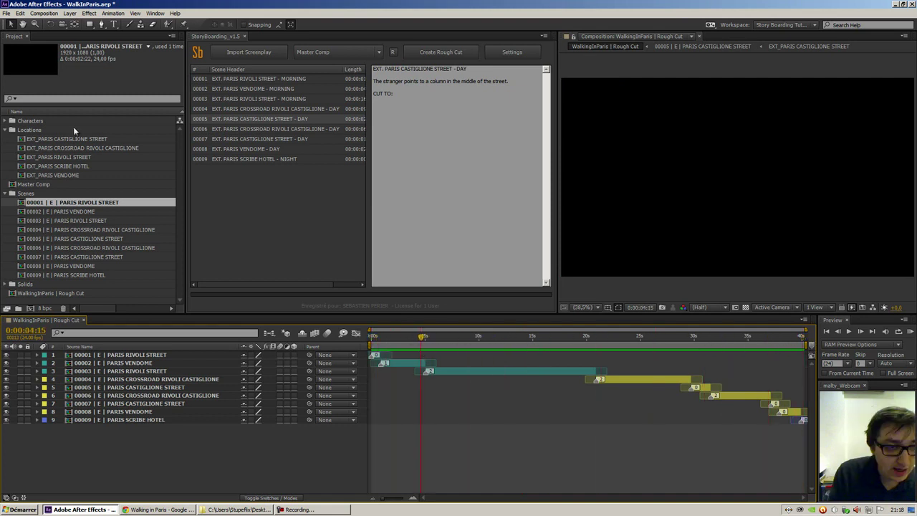
# Step: Collapse the Scenes and Locations folders in the project and clear the selection
pyautogui.click(7, 193)
pyautogui.click(7, 130)
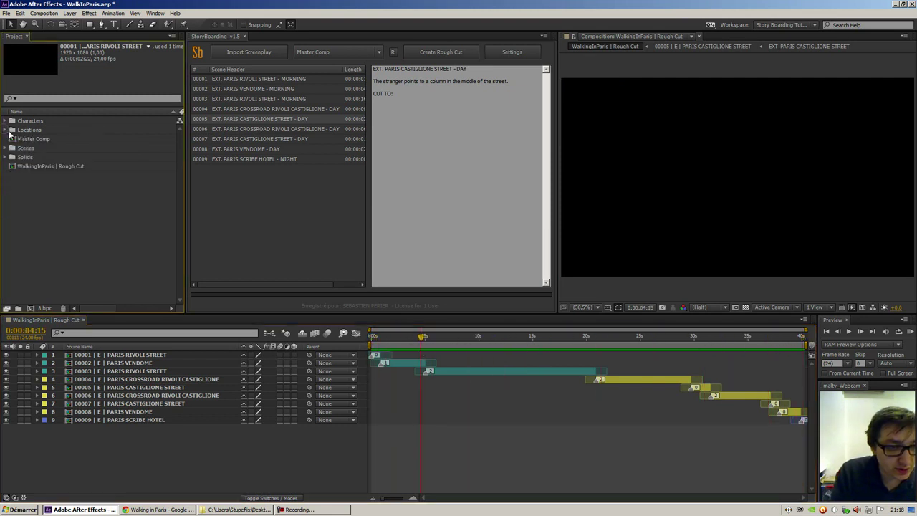
pyautogui.click(59, 225)
# Step: Look at the WalkingInParis photo folder on OneDrive in the browser, and return to After Effects
pyautogui.click(161, 510)
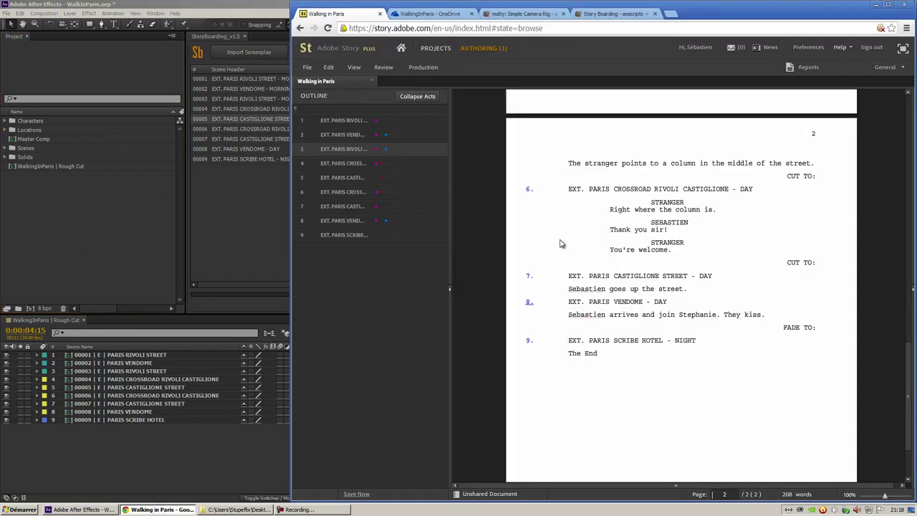
pyautogui.click(430, 13)
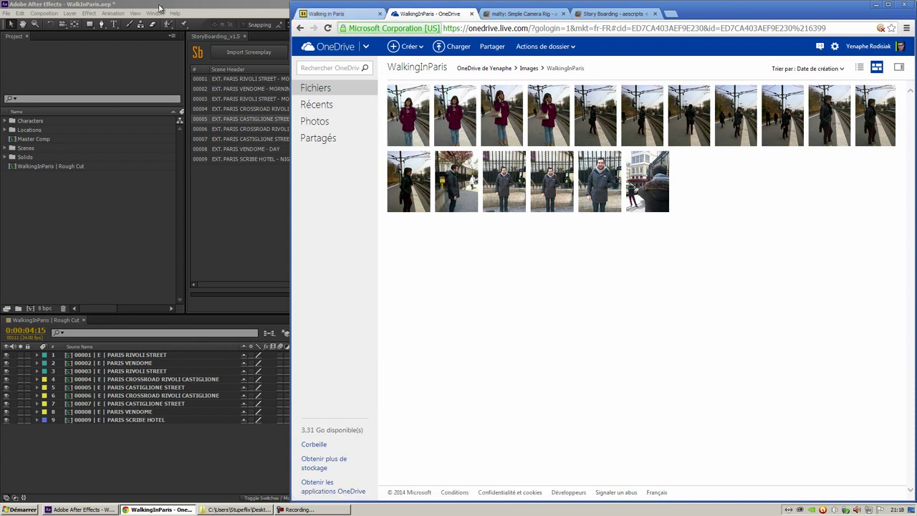
pyautogui.click(19, 212)
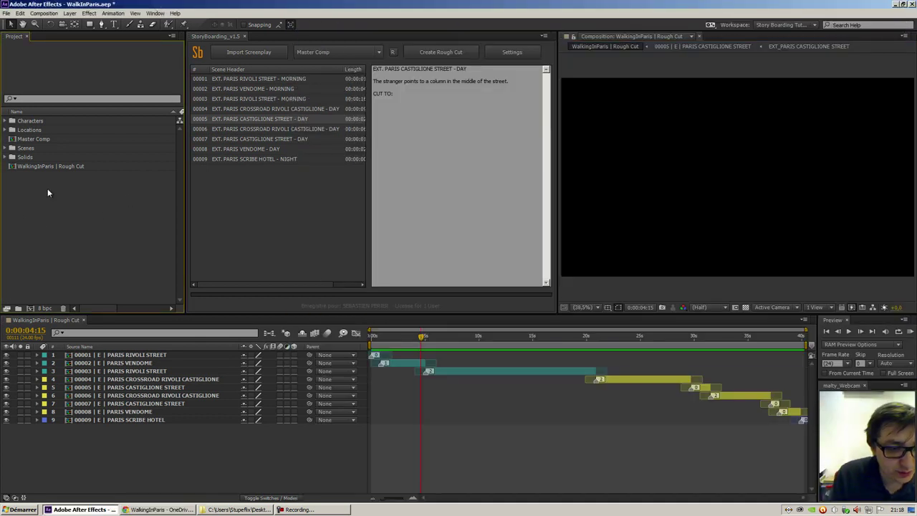
# Step: Create a new project folder named Footage
pyautogui.click(12, 308)
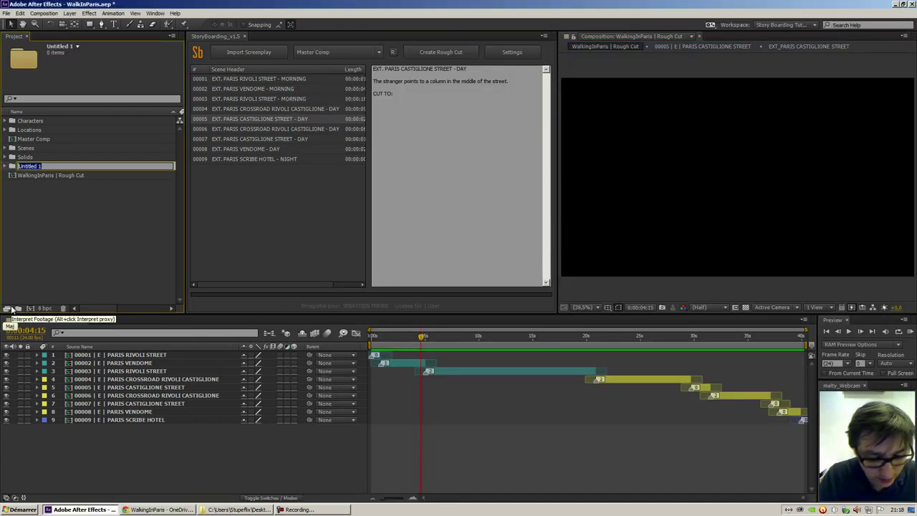
pyautogui.write('Footage')
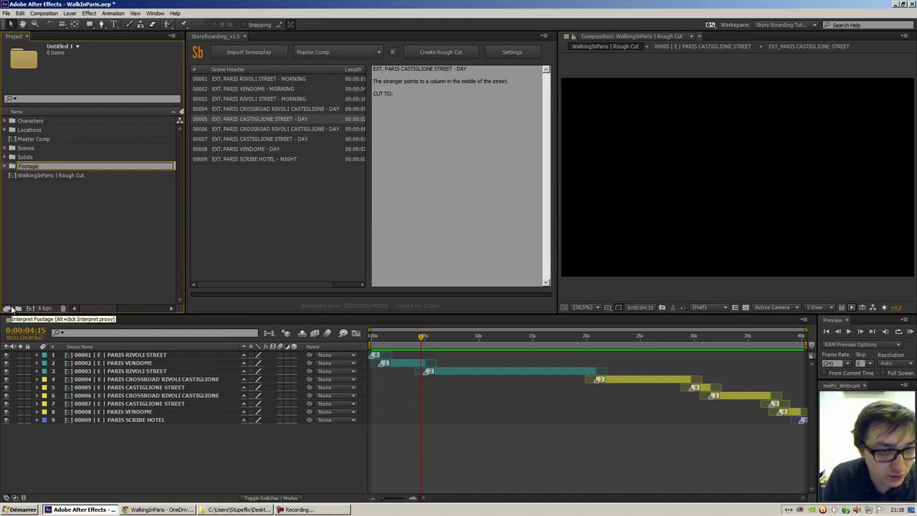
pyautogui.click(76, 222)
# Step: Import all the images from castiglione.jpg to Vendome.png in WALKING_IN_PARIS into the Footage folder, leaving out the project file
pyautogui.click(35, 131)
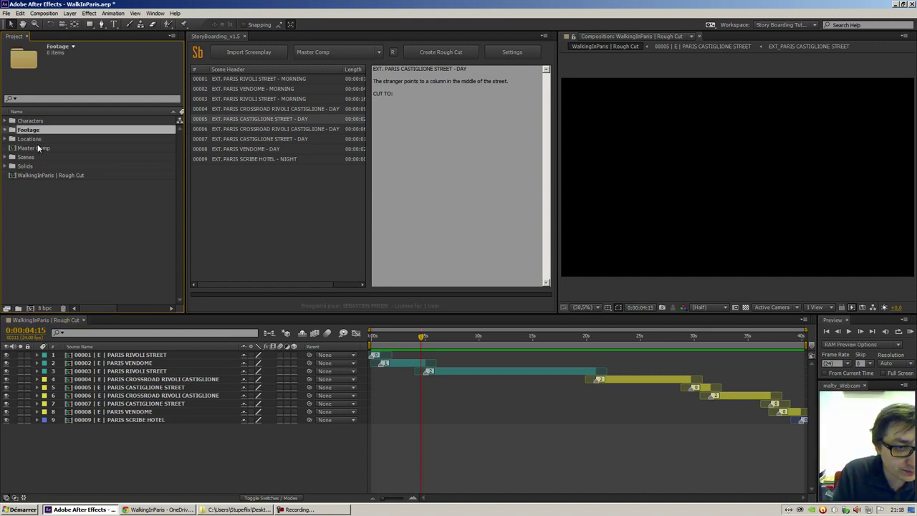
pyautogui.doubleClick(31, 238)
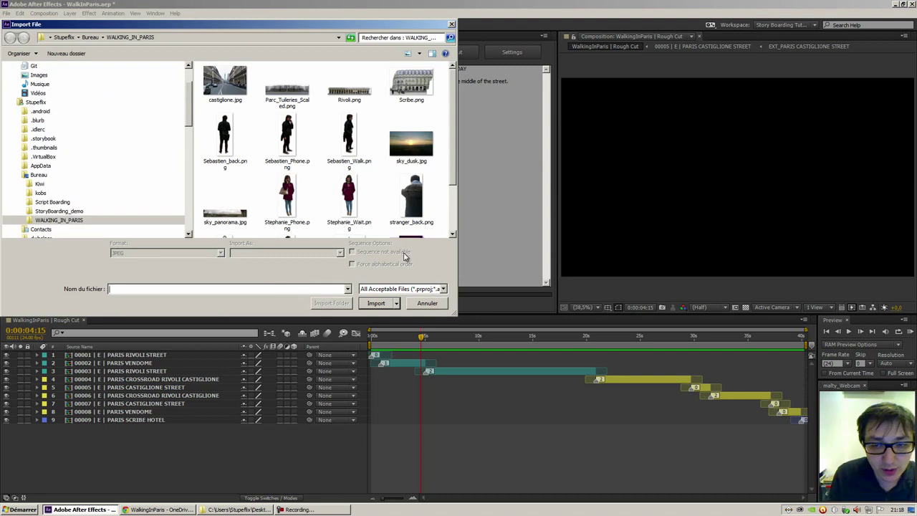
pyautogui.moveTo(452, 311); pyautogui.dragTo(546, 385)
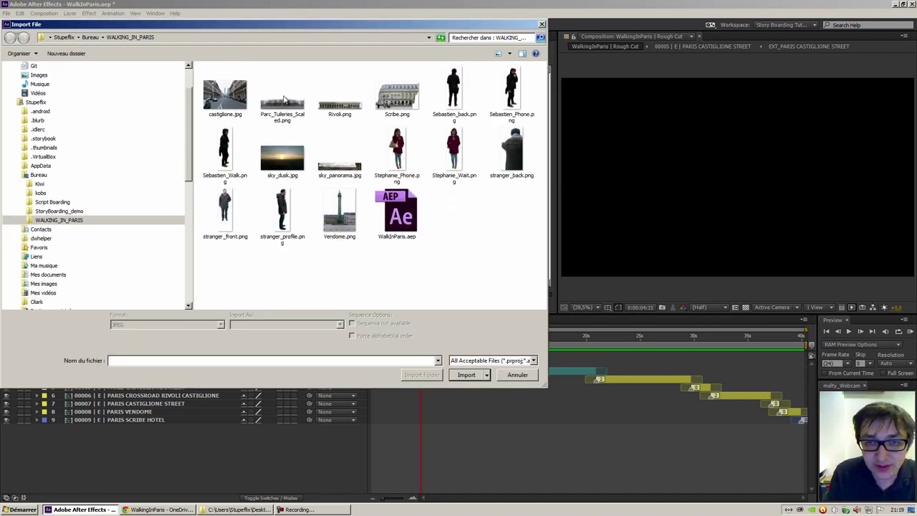
pyautogui.click(248, 100)
pyautogui.keyDown('shift'); pyautogui.click(335, 239); pyautogui.keyUp('shift')
pyautogui.press('Return')
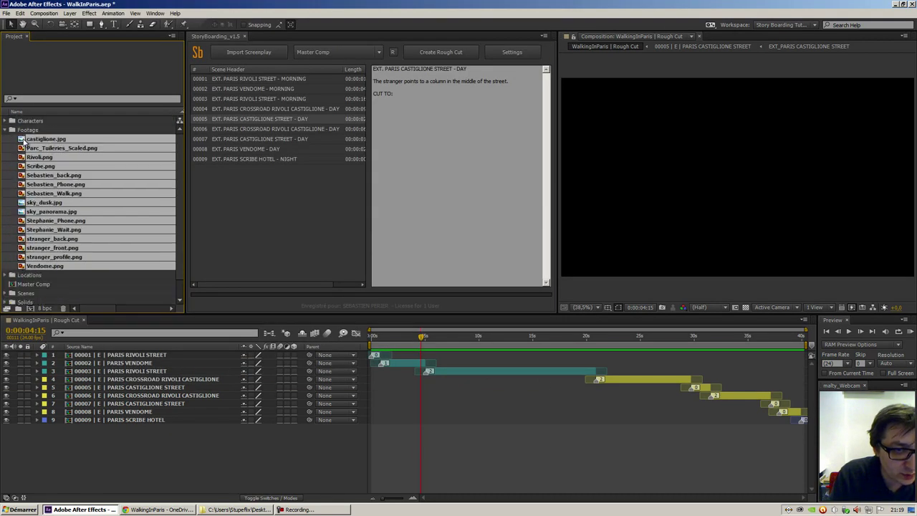
# Step: Expand the Locations folder and open all five location compositions together
pyautogui.click(97, 284)
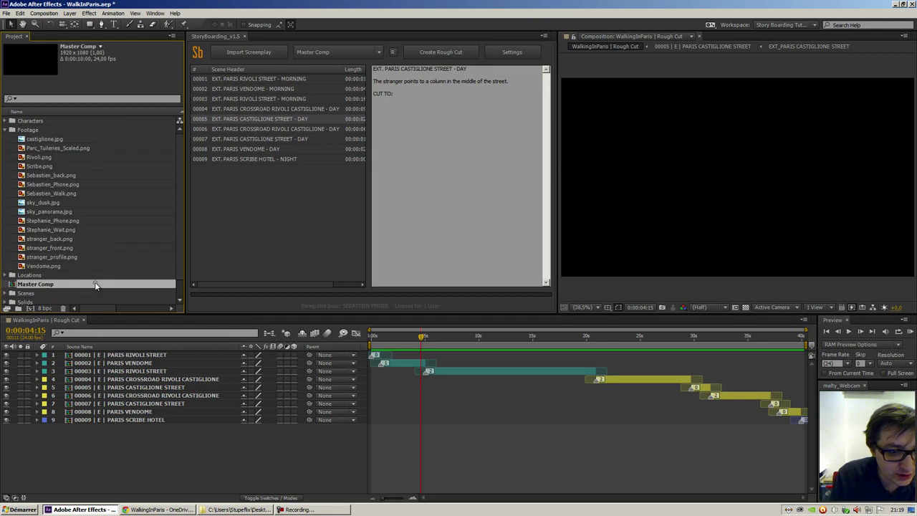
pyautogui.doubleClick(36, 275)
pyautogui.moveTo(182, 176); pyautogui.dragTo(186, 212)
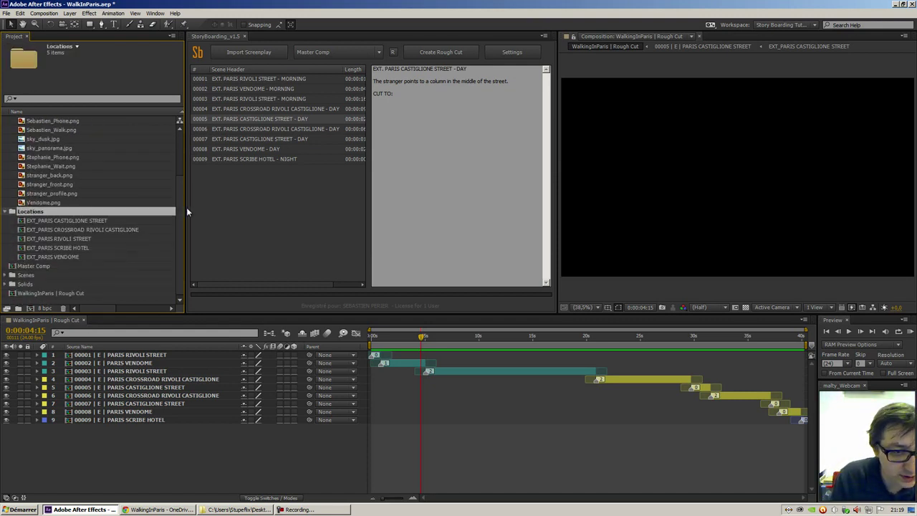
pyautogui.click(72, 222)
pyautogui.keyDown('shift'); pyautogui.click(72, 255); pyautogui.keyUp('shift')
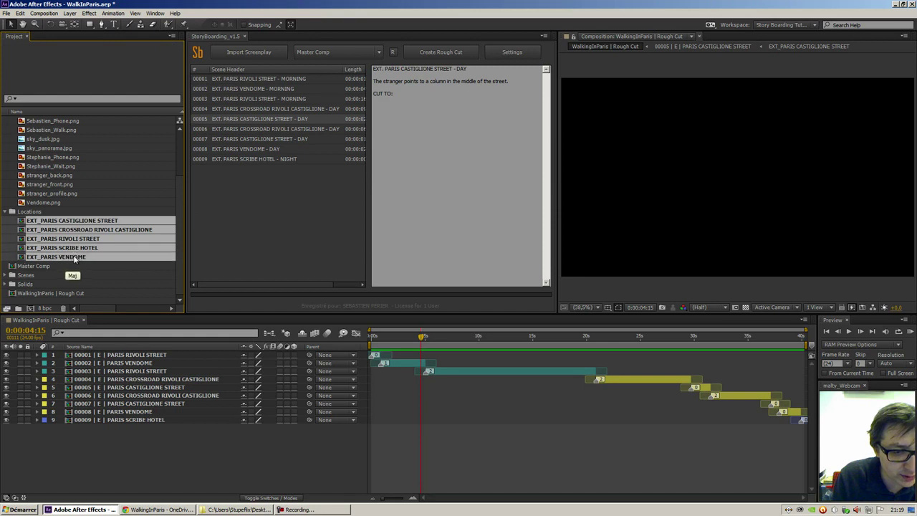
pyautogui.doubleClick(81, 222)
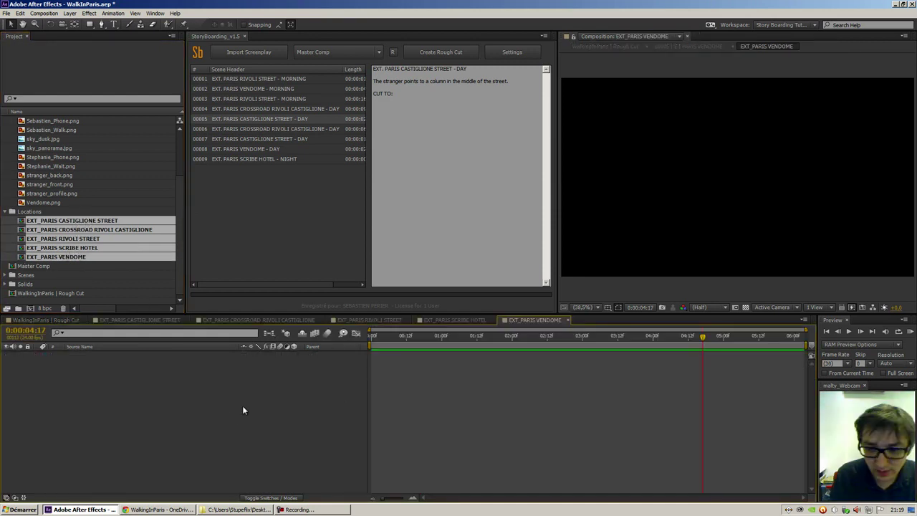
# Step: Add Vendome.png to the EXT_PARIS VENDOME composition and scale it down to about the frame width
pyautogui.click(45, 203)
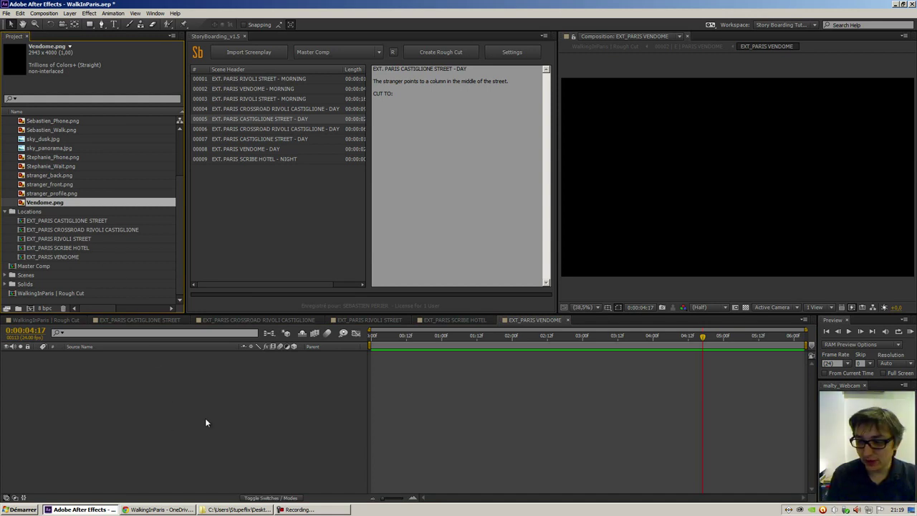
pyautogui.hotkey('ctrl', '/')
pyautogui.press('s')
pyautogui.moveTo(266, 367)
pyautogui.mouseDown()
pyautogui.moveTo(245, 367)
pyautogui.moveTo(259, 367)
pyautogui.mouseUp()
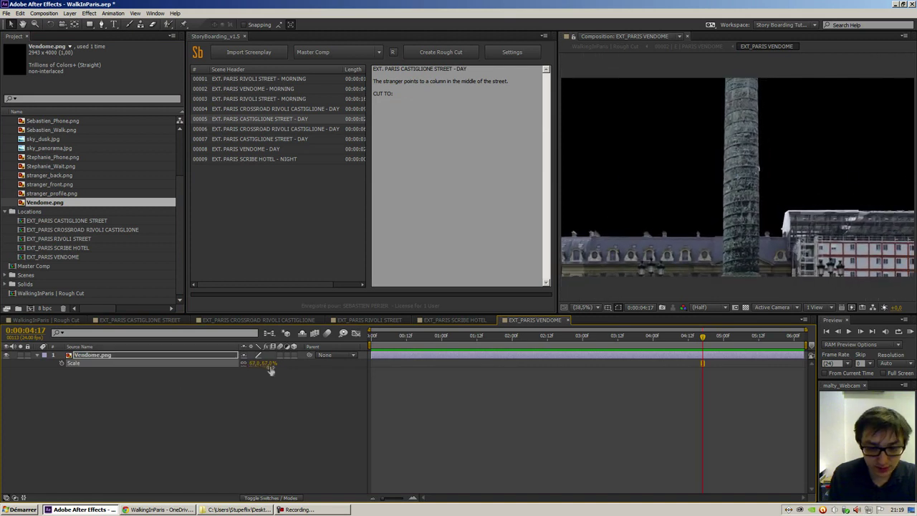
# Step: With the transparency grid shown, move Vendome.png up to position 960, 68 and place sky_panorama.jpg beneath it as background
pyautogui.press('p')
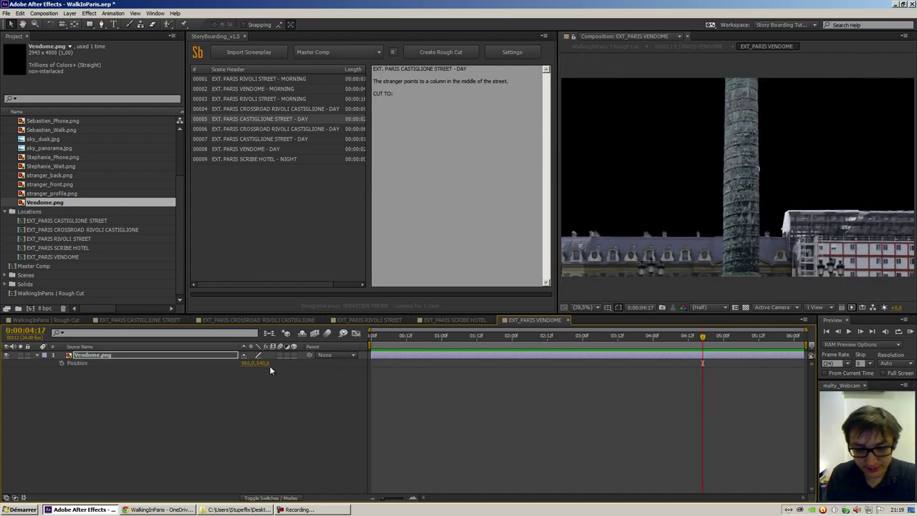
pyautogui.click(746, 307)
pyautogui.moveTo(263, 363); pyautogui.dragTo(68, 395)
pyautogui.moveTo(267, 366); pyautogui.dragTo(196, 370)
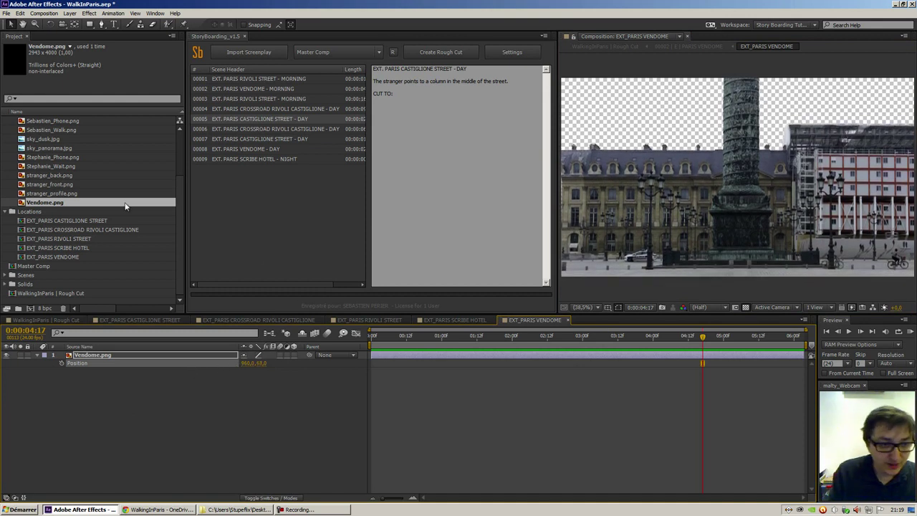
pyautogui.moveTo(62, 147); pyautogui.dragTo(125, 413)
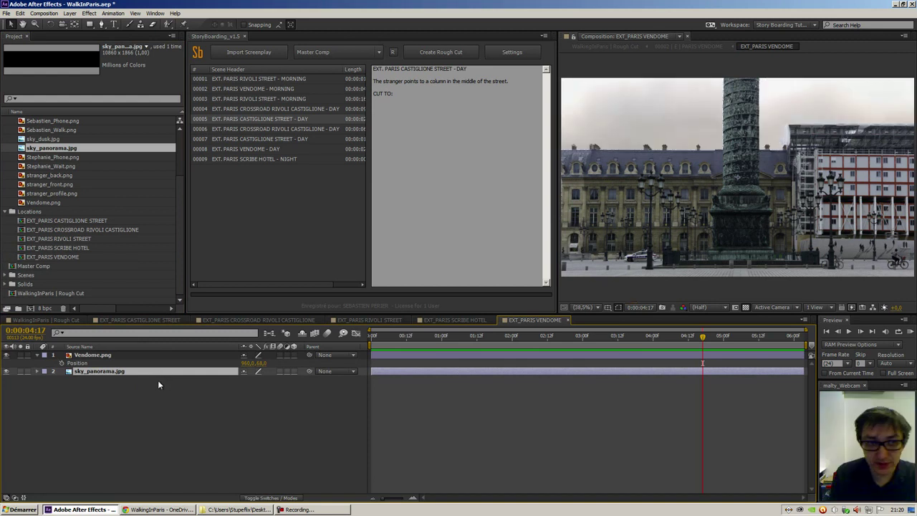
# Step: Close EXT_PARIS VENDOME and add sky_panorama.jpg to the EXT_PARIS SCRIBE HOTEL composition
pyautogui.click(567, 320)
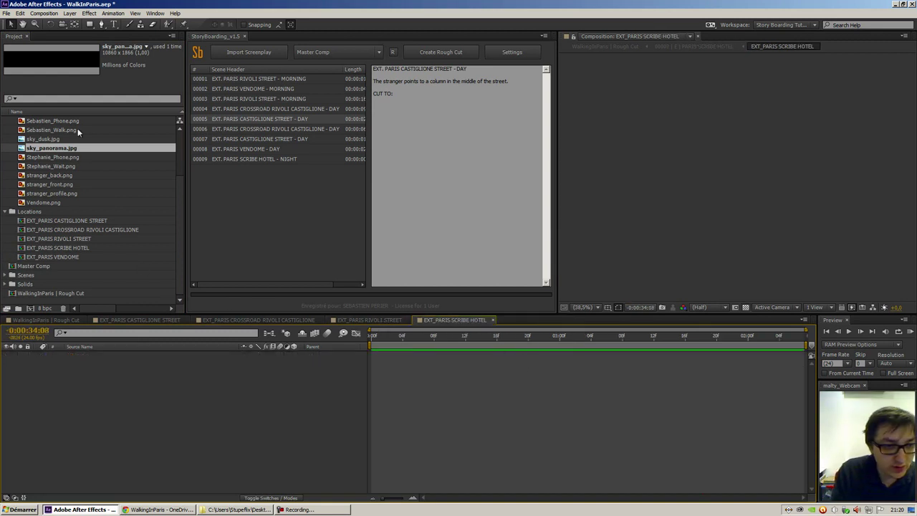
pyautogui.moveTo(68, 149); pyautogui.dragTo(100, 427)
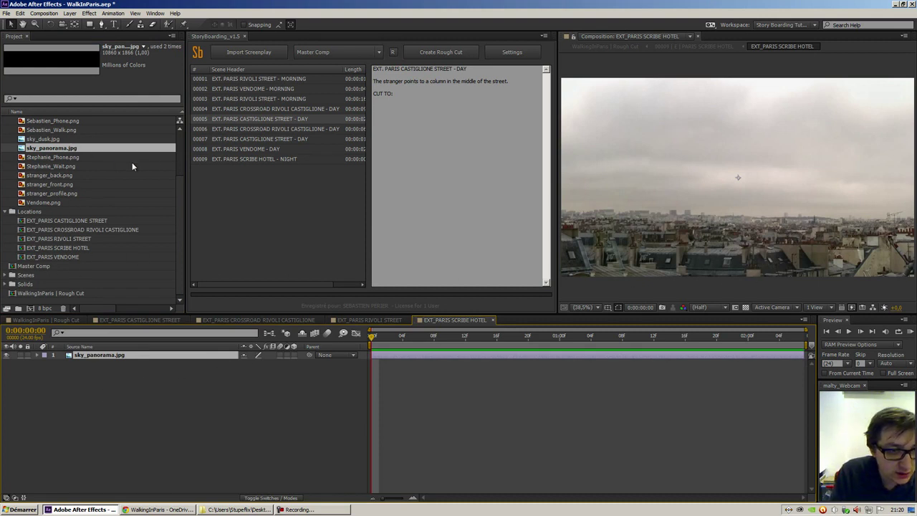
# Step: Add Scribe.png from the Footage folder to the EXT_PARIS SCRIBE HOTEL composition, above sky_panorama.jpg
pyautogui.scroll(3, 179, 162)
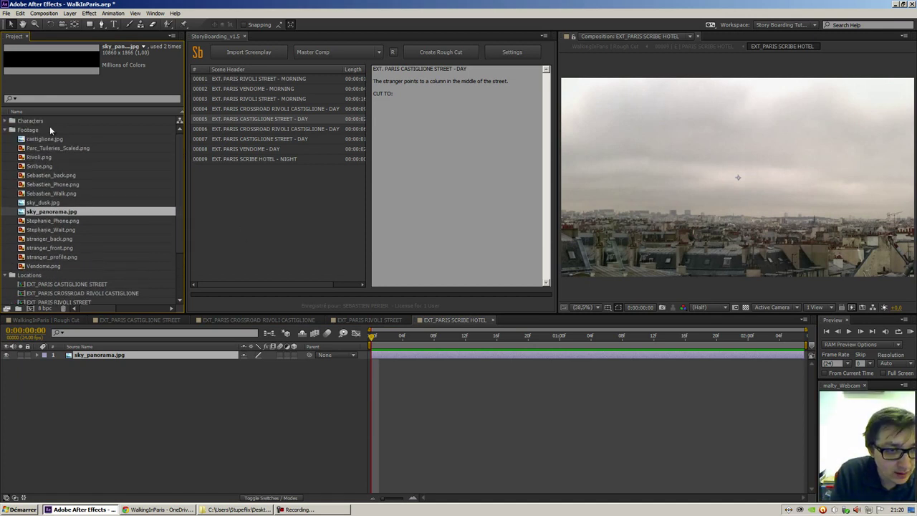
pyautogui.click(48, 167)
pyautogui.moveTo(122, 353); pyautogui.dragTo(119, 354)
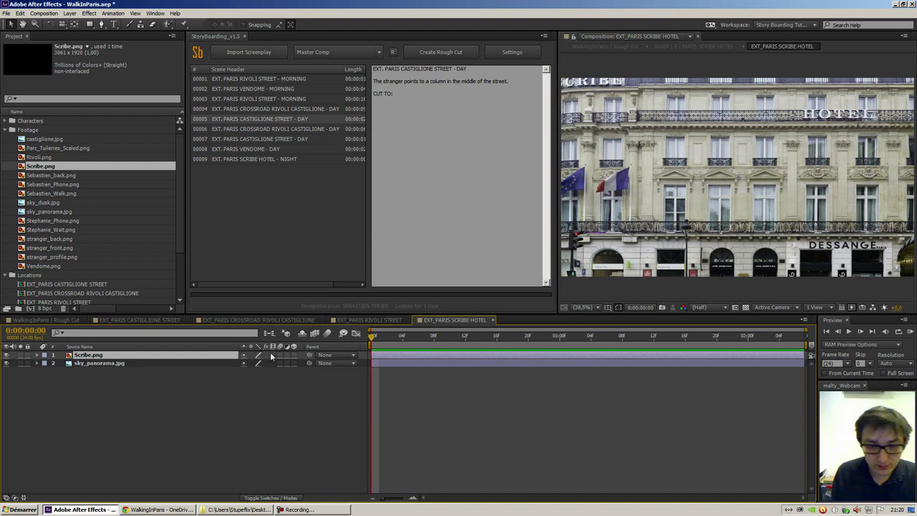
# Step: Scale Scribe.png to 75% and shift it right so the hotel's corner and a strip of sky fit in the frame
pyautogui.press('s')
pyautogui.moveTo(267, 363); pyautogui.dragTo(247, 362)
pyautogui.moveTo(675, 207); pyautogui.dragTo(700, 202)
pyautogui.hotkey('ctrl', 's')
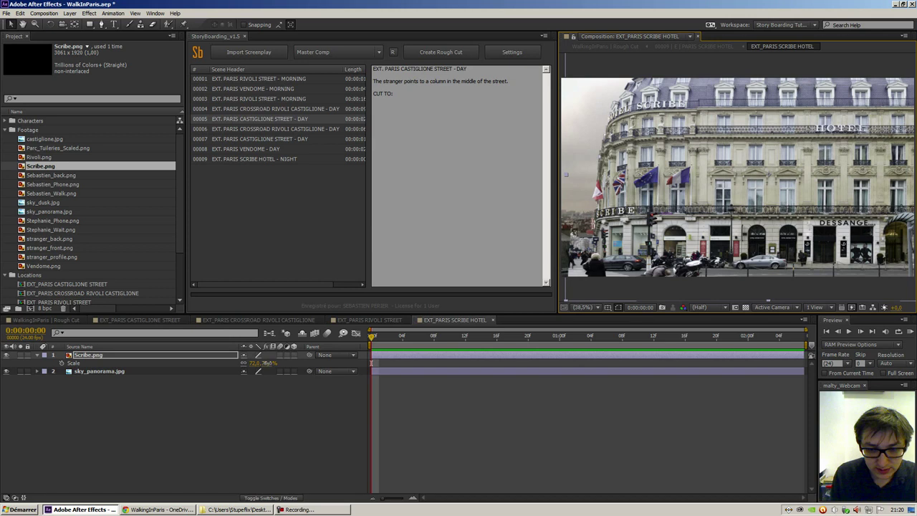
pyautogui.moveTo(267, 363); pyautogui.dragTo(277, 364)
# Step: Set the sky_panorama.jpg layer's position to 960, 689 and close the EXT_PARIS SCRIBE HOTEL composition
pyautogui.click(138, 374)
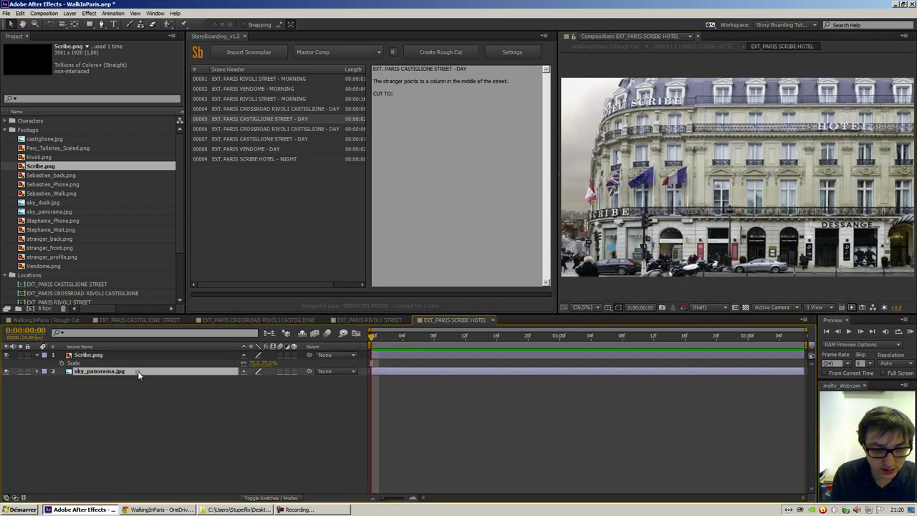
pyautogui.press('p')
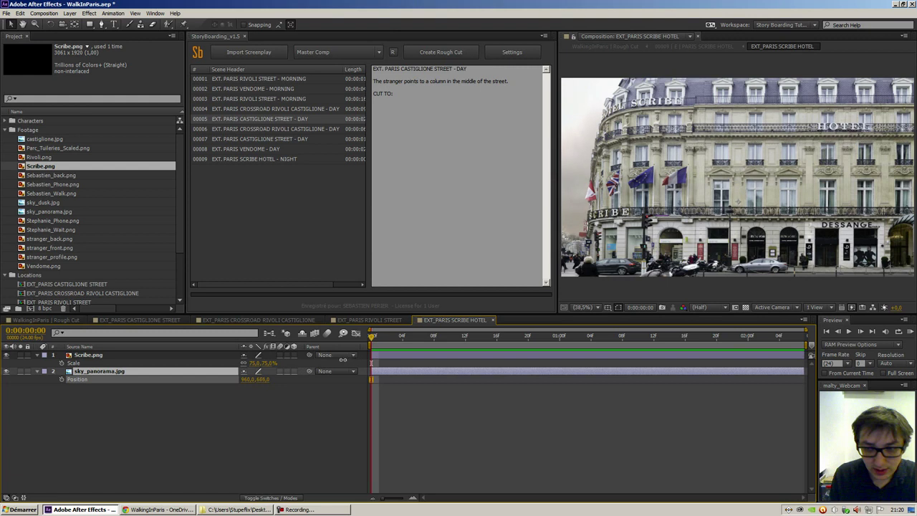
pyautogui.press('Return')
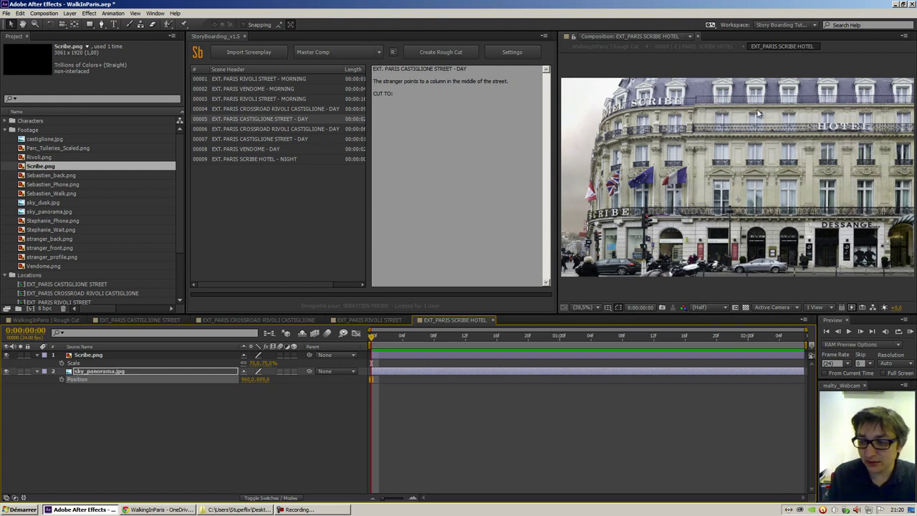
pyautogui.click(493, 319)
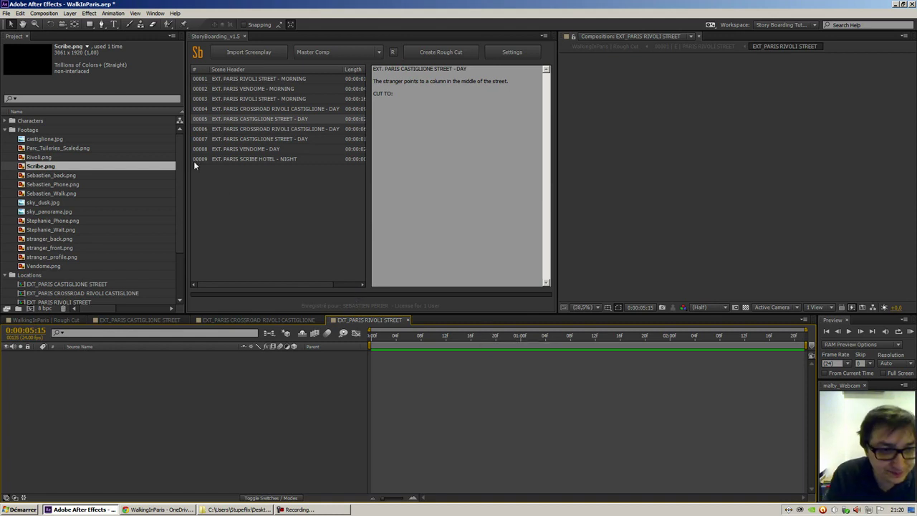
# Step: Add Rivoli.png to EXT_PARIS RIVOLI STREET, scale it down to about the frame height, and close the composition
pyautogui.click(40, 156)
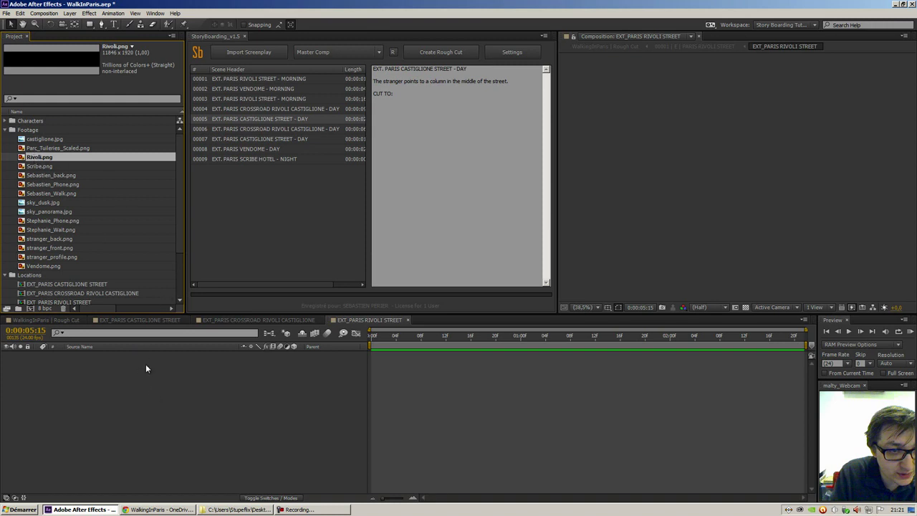
pyautogui.moveTo(143, 373); pyautogui.dragTo(176, 374)
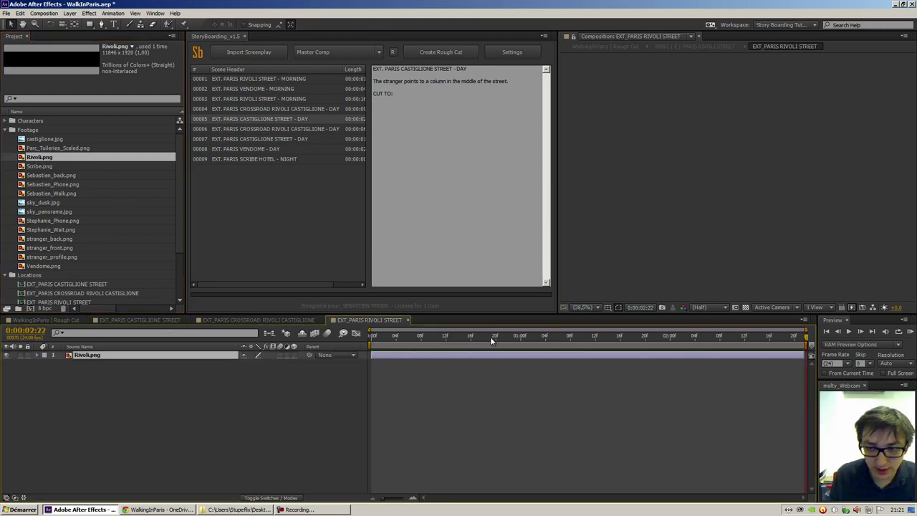
pyautogui.click(565, 336)
pyautogui.hotkey('alt', 'shift', 's')
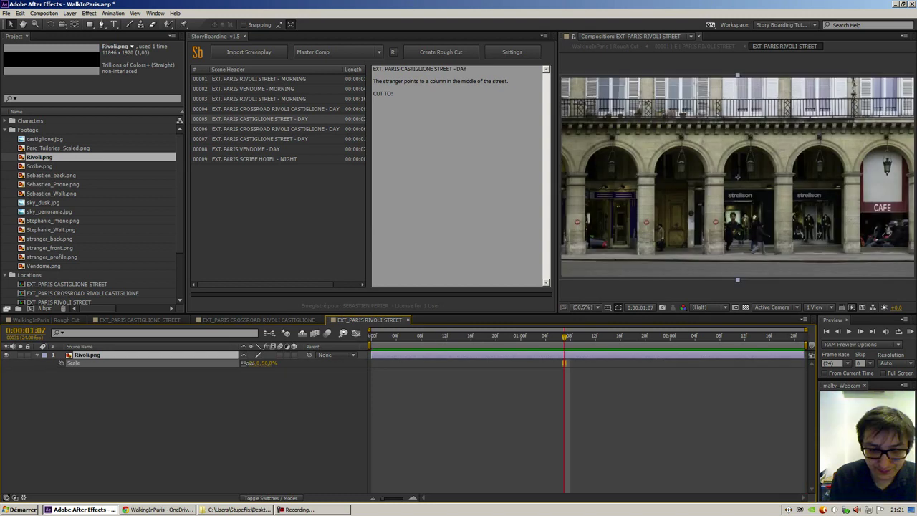
pyautogui.press('Return')
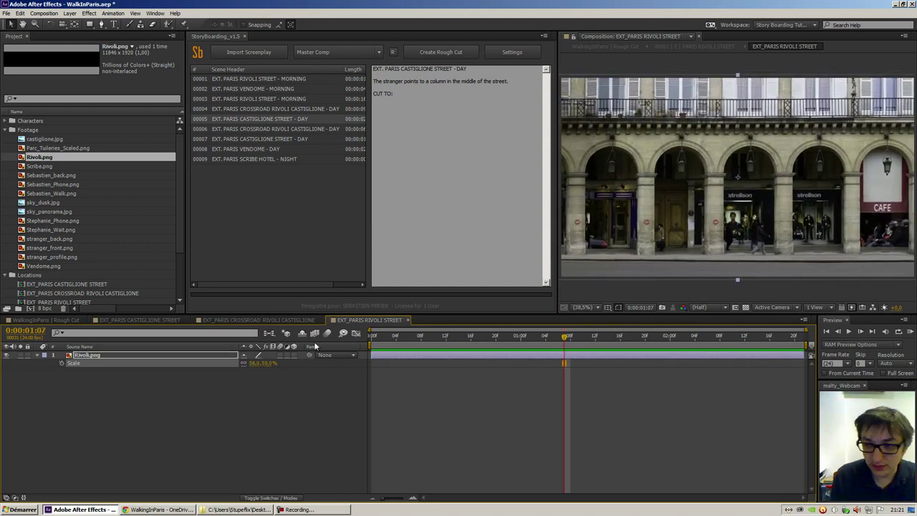
pyautogui.click(407, 320)
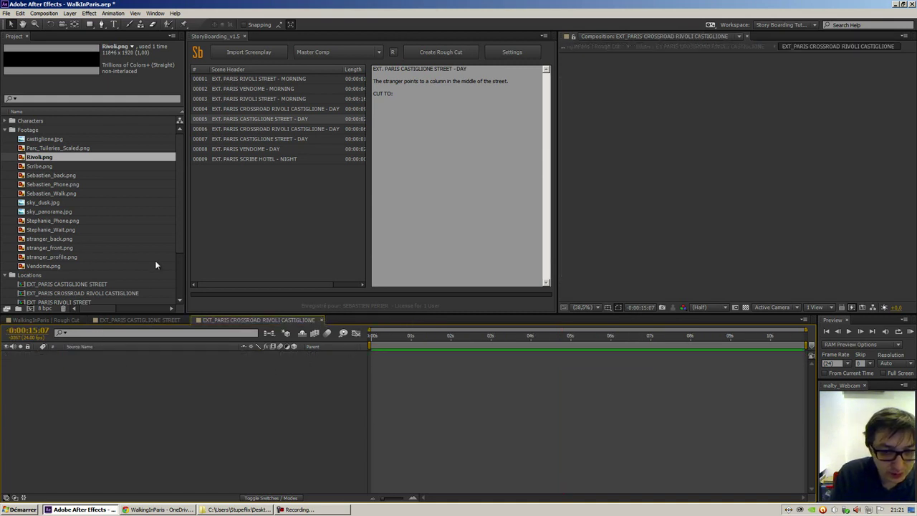
# Step: Add Parc_Tuileries_Scaled.png to the EXT_PARIS CROSSROAD RIVOLI CASTIGLIONE composition and scale it to 75%
pyautogui.moveTo(177, 208); pyautogui.dragTo(182, 229)
pyautogui.click(69, 130)
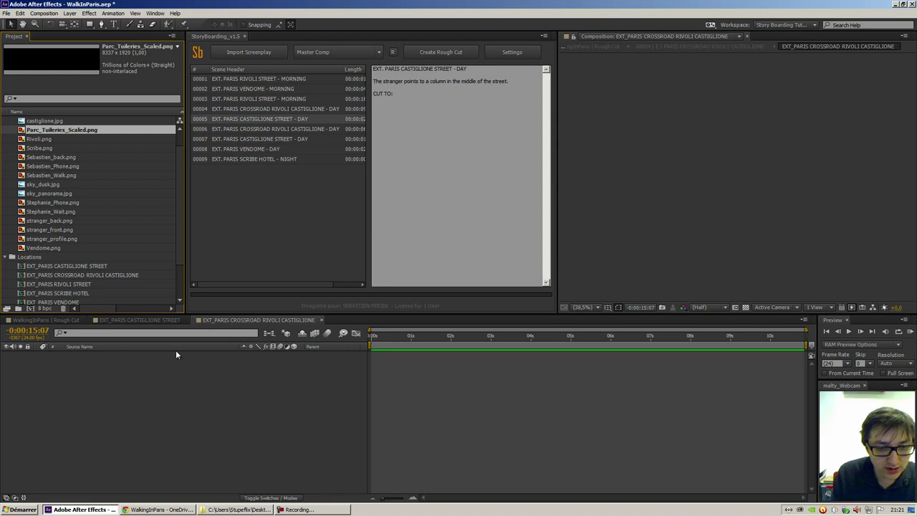
pyautogui.hotkey('ctrl', '/')
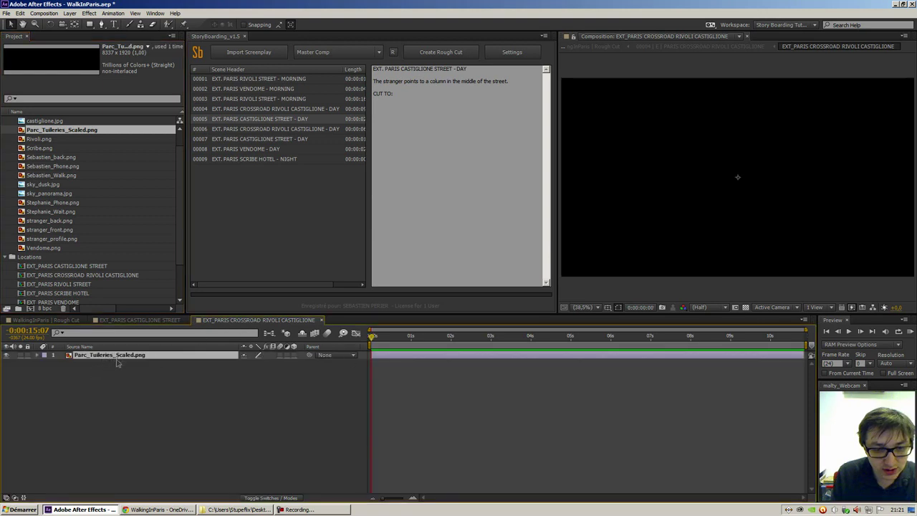
pyautogui.press('Home')
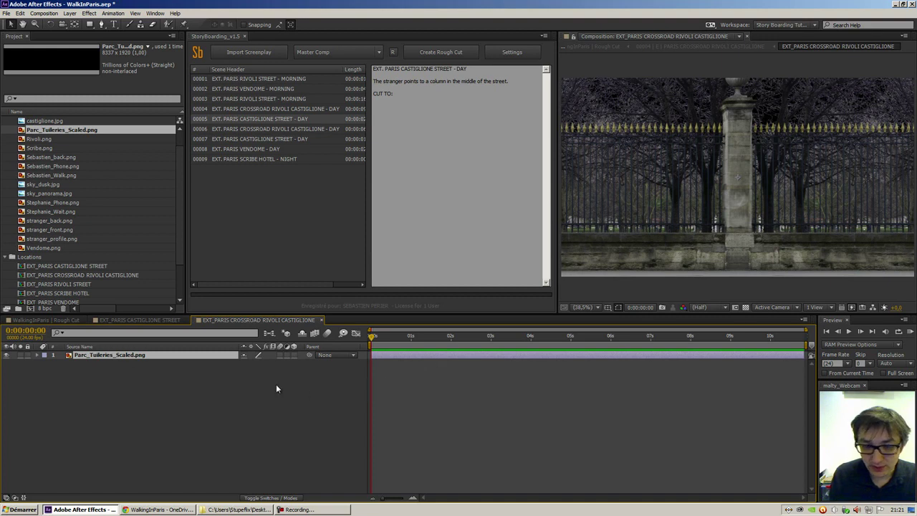
pyautogui.press('s')
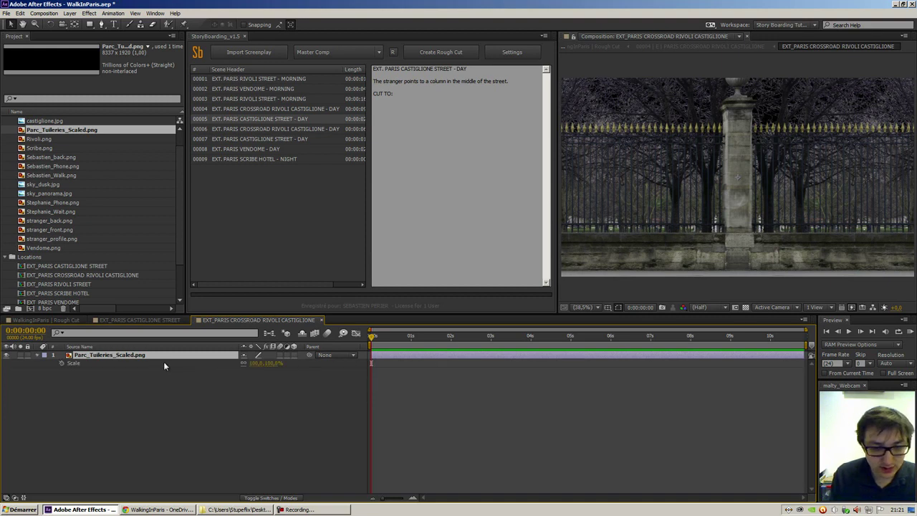
pyautogui.moveTo(278, 363); pyautogui.dragTo(262, 364)
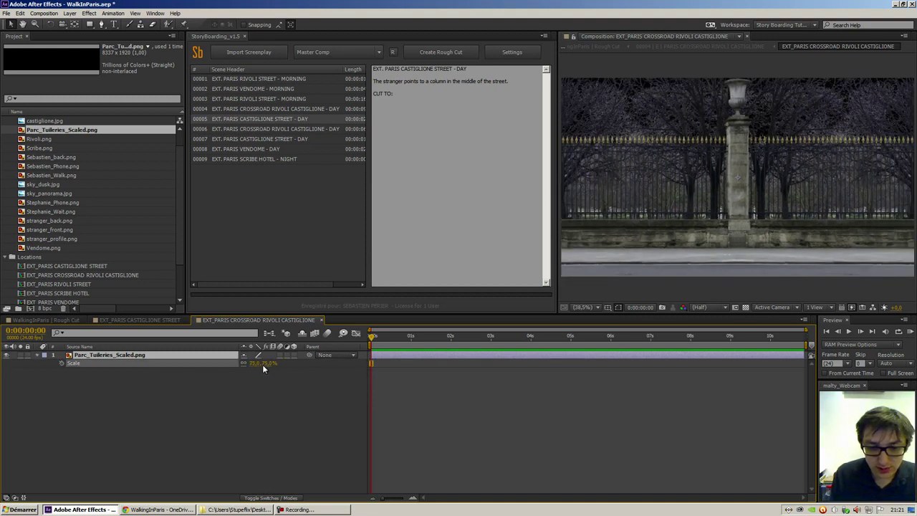
# Step: Move Parc_Tuileries_Scaled.png down to position 960, 578, place sky_panorama.jpg beneath it, and close the crossroad composition
pyautogui.press('p')
pyautogui.moveTo(263, 363); pyautogui.dragTo(283, 365)
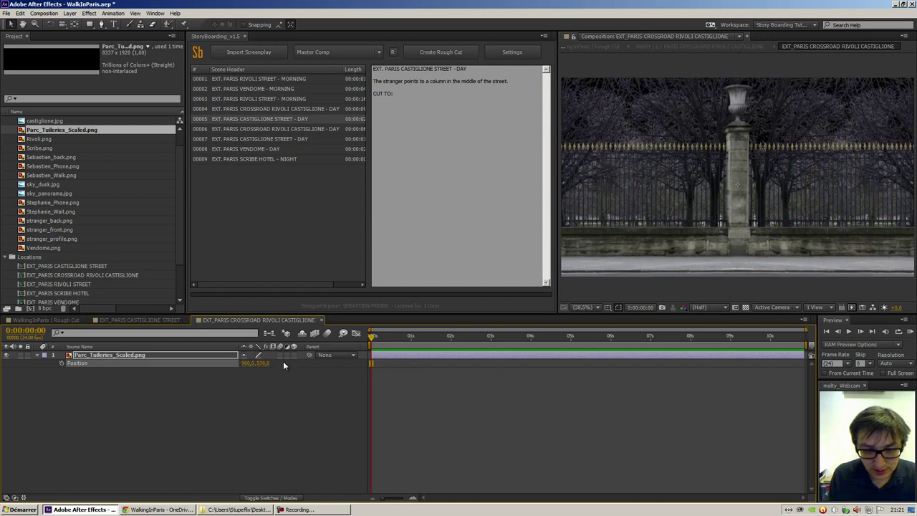
pyautogui.click(54, 184)
pyautogui.click(57, 193)
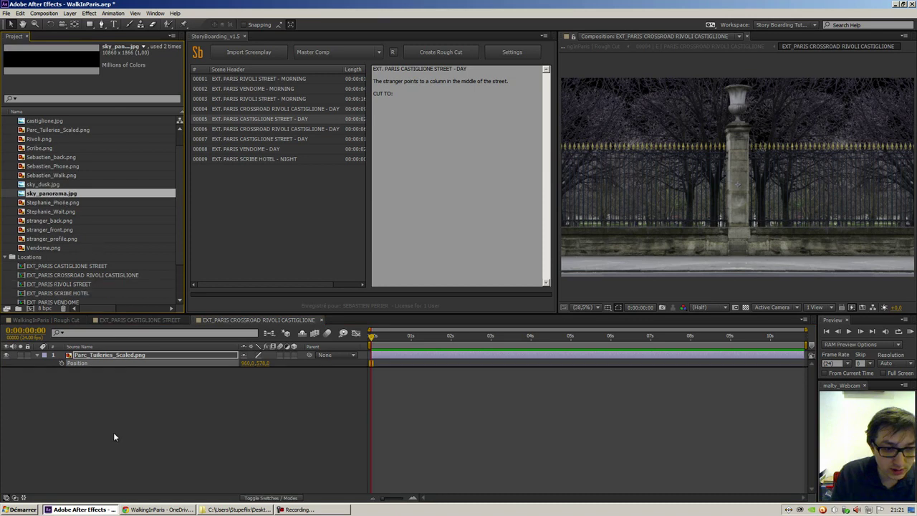
pyautogui.moveTo(113, 437); pyautogui.dragTo(113, 431)
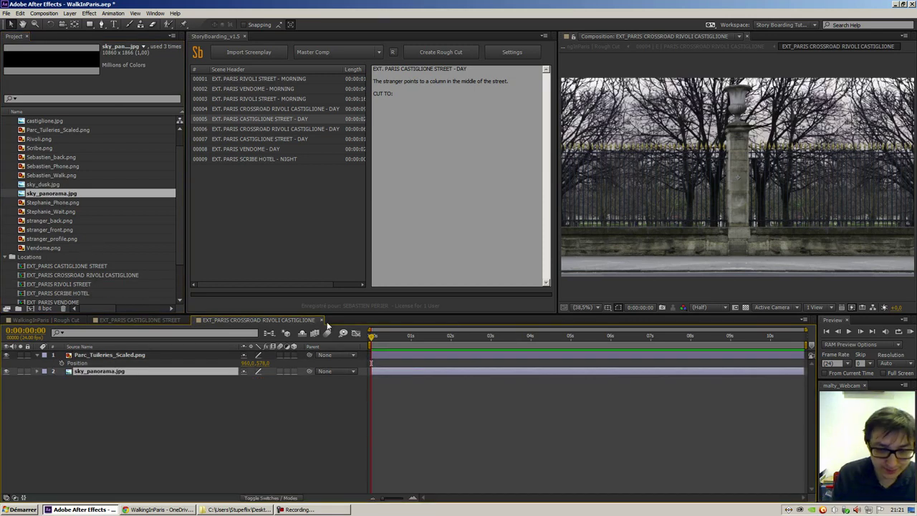
pyautogui.click(322, 320)
# Step: Add castiglione.jpg to EXT_PARIS CASTIGLIONE STREET, scale it proportionally to 39%, and close the composition
pyautogui.moveTo(50, 120); pyautogui.dragTo(176, 430)
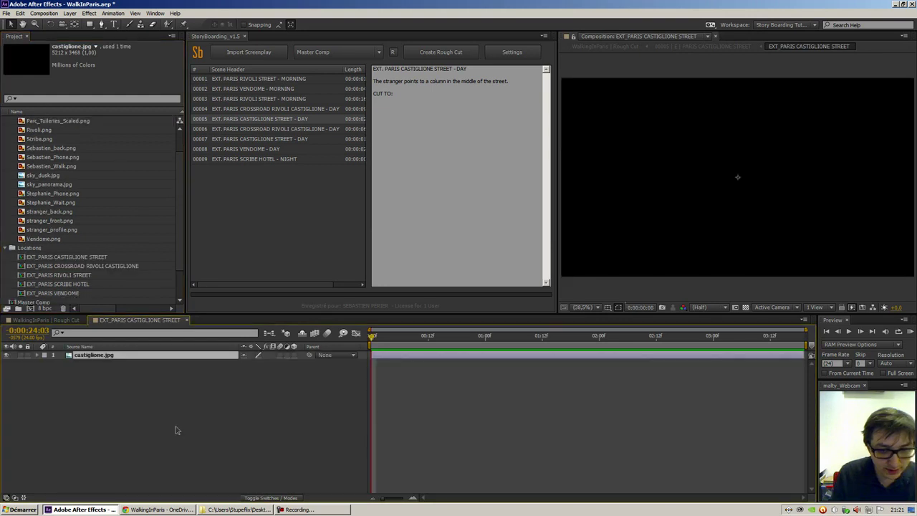
pyautogui.press('s')
pyautogui.click(243, 364)
pyautogui.moveTo(265, 363); pyautogui.dragTo(220, 363)
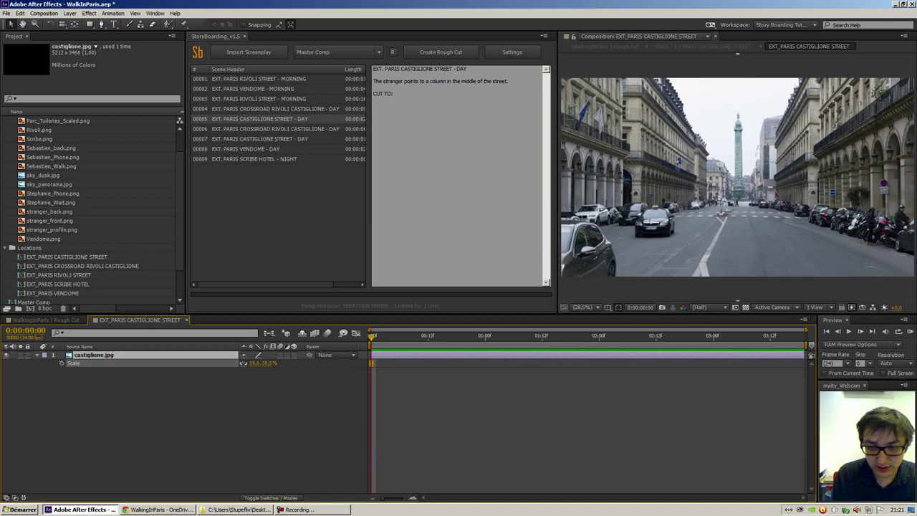
pyautogui.click(244, 364)
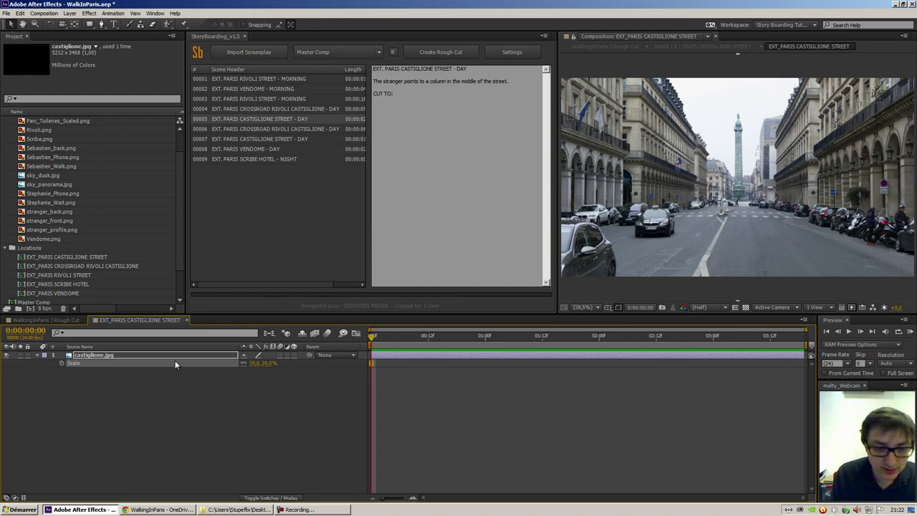
pyautogui.click(187, 321)
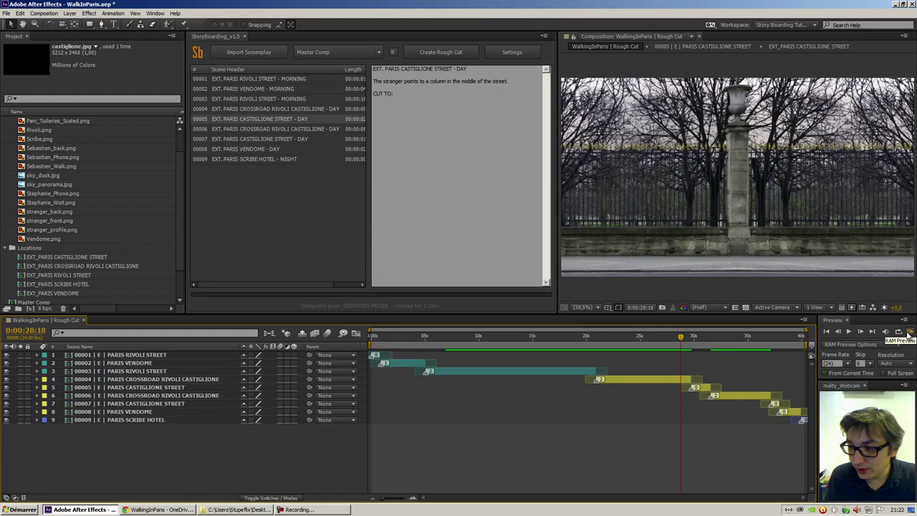
# Step: Scrub through the WalkingInParis rough cut to check the location images in the scenes, with the script text of scene 00004 displayed
pyautogui.moveTo(402, 338); pyautogui.dragTo(684, 320)
pyautogui.moveTo(728, 326); pyautogui.dragTo(744, 336)
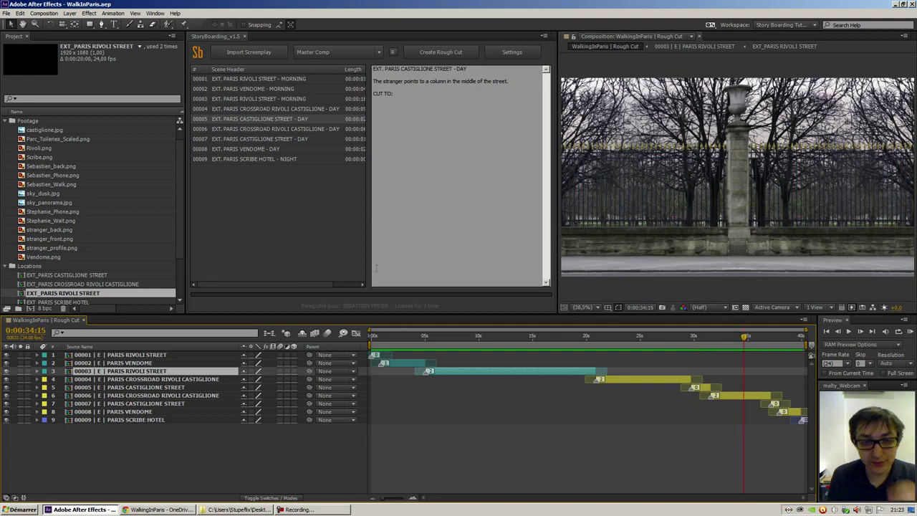
pyautogui.click(271, 110)
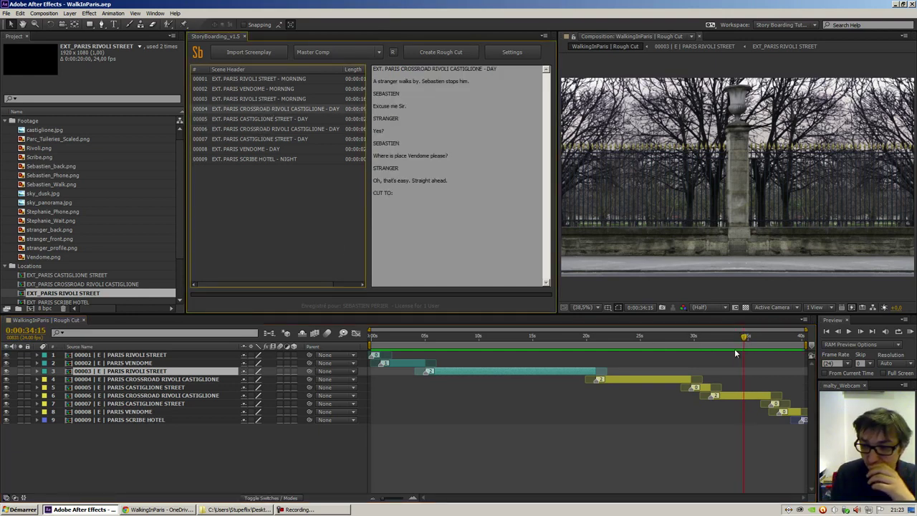
pyautogui.moveTo(732, 341); pyautogui.dragTo(644, 344)
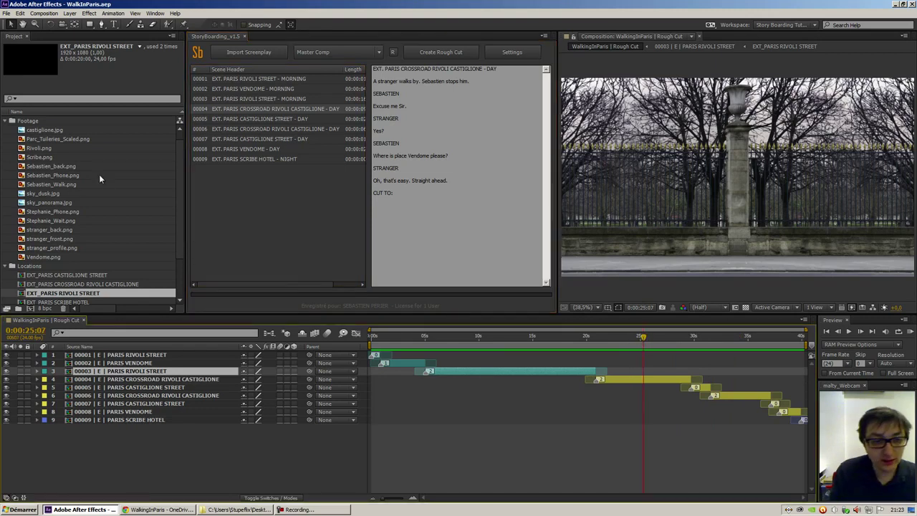
pyautogui.scroll(-1, 184, 236)
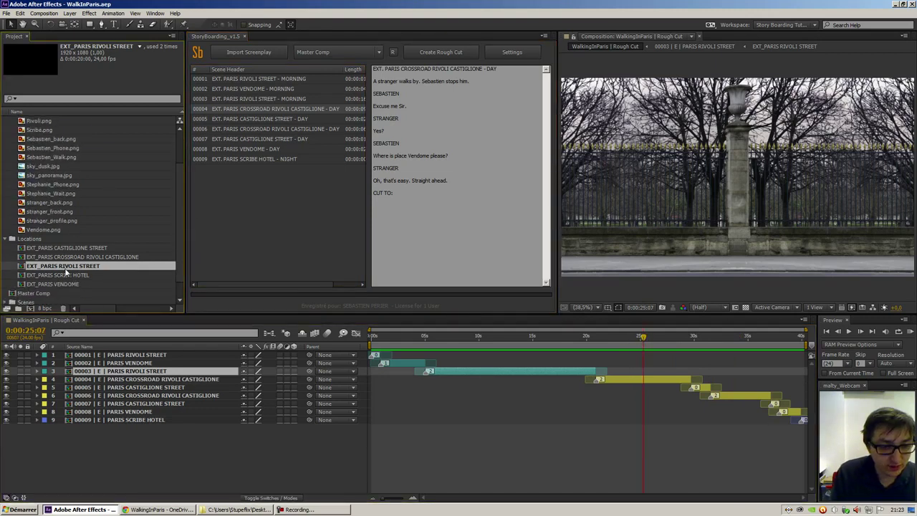
pyautogui.moveTo(645, 337); pyautogui.dragTo(739, 344)
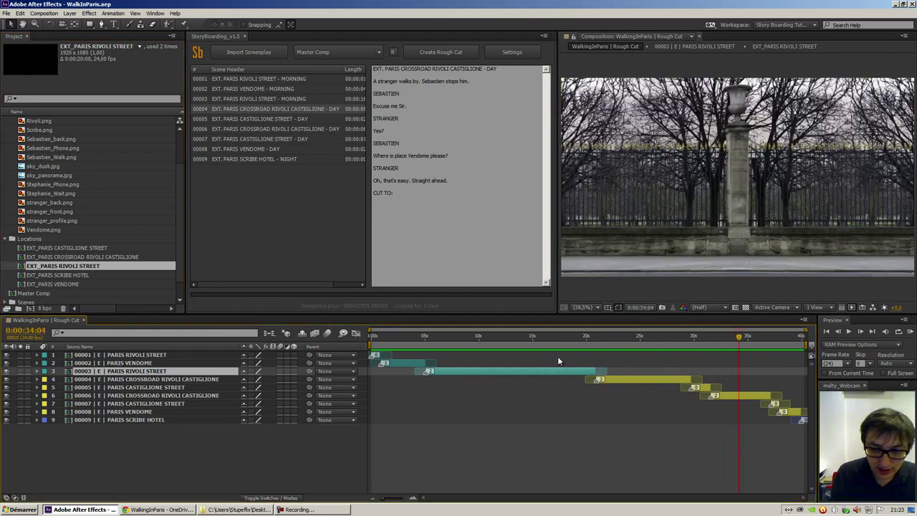
pyautogui.click(504, 340)
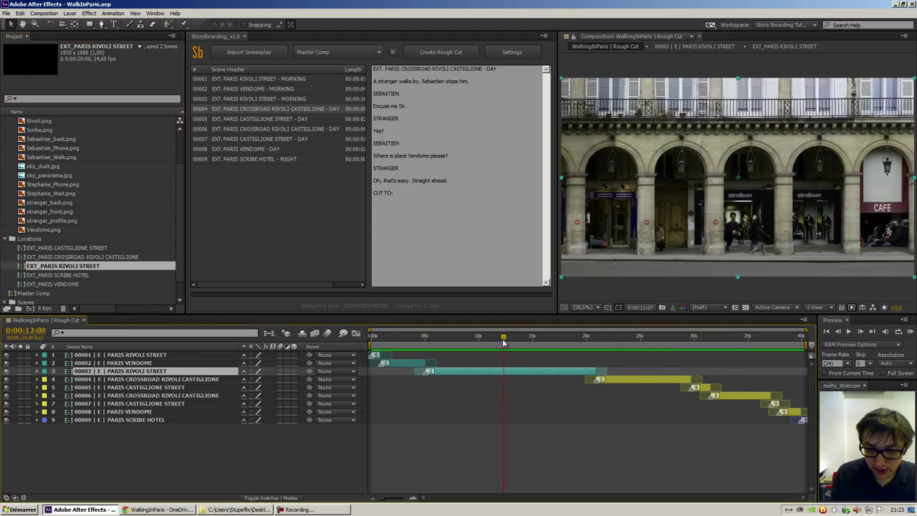
# Step: Open the scene 00003 Rivoli Street composition, bring the playhead to the first action marker, and select the Action layer
pyautogui.doubleClick(121, 371)
pyautogui.click(282, 435)
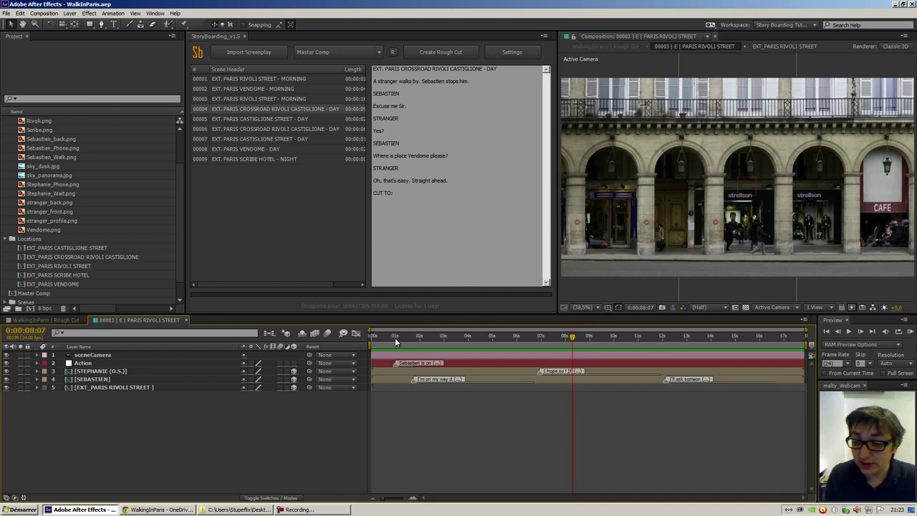
pyautogui.moveTo(431, 339); pyautogui.dragTo(399, 336)
pyautogui.click(103, 355)
pyautogui.click(112, 363)
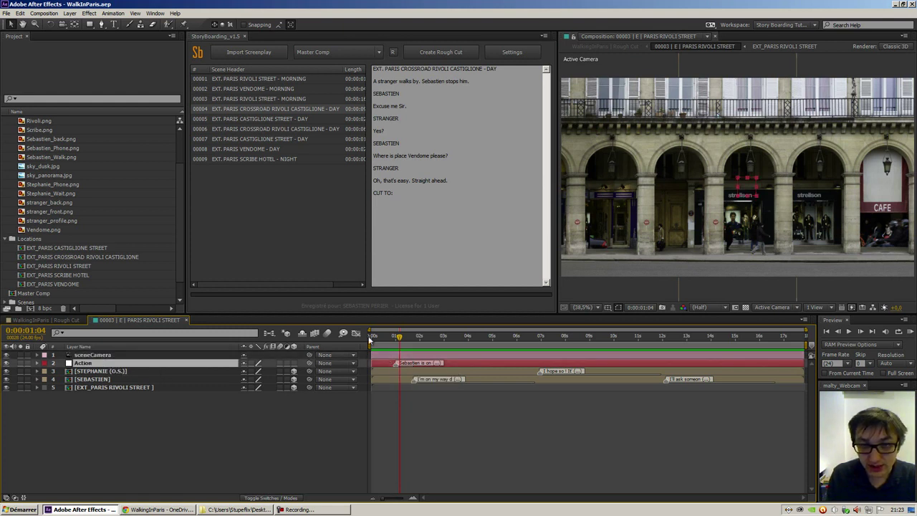
# Step: Display the script text of scene 00003 and compare its action line and dialogue with the markers on the Action and character layers
pyautogui.click(257, 98)
pyautogui.moveTo(374, 82); pyautogui.dragTo(435, 82)
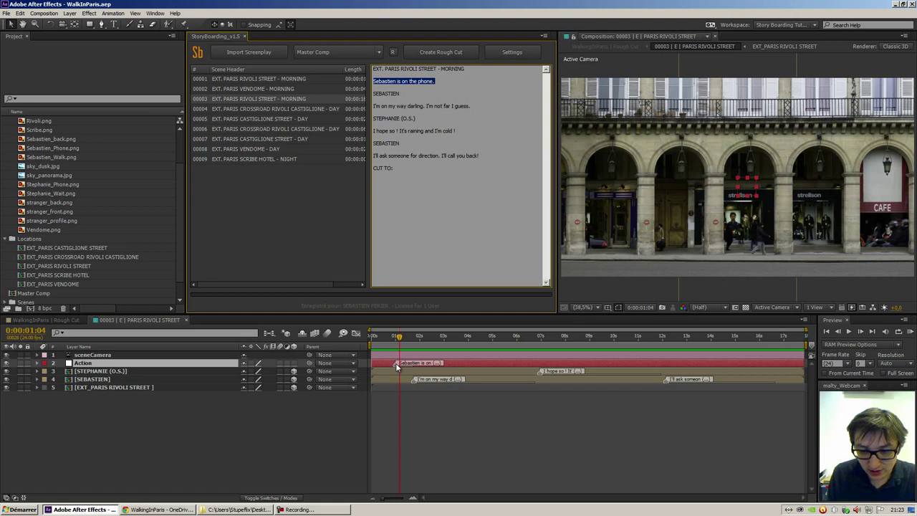
pyautogui.click(445, 378)
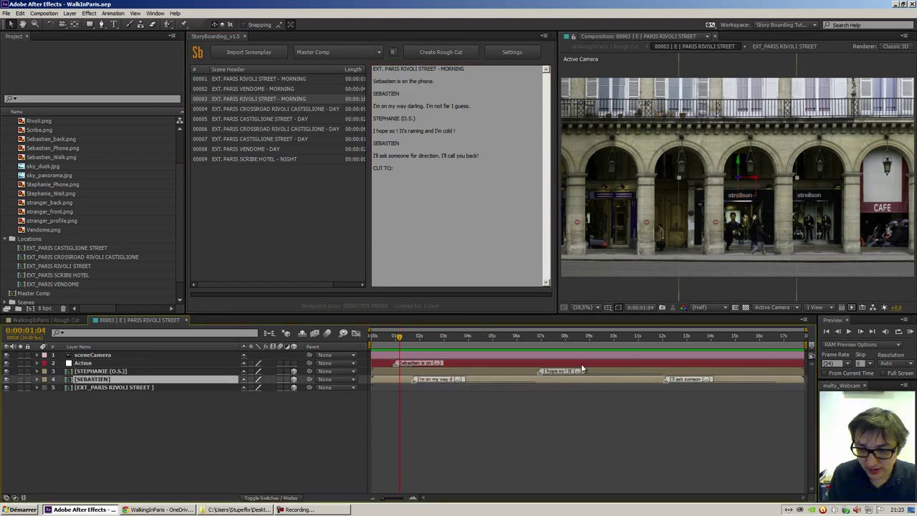
pyautogui.click(579, 370)
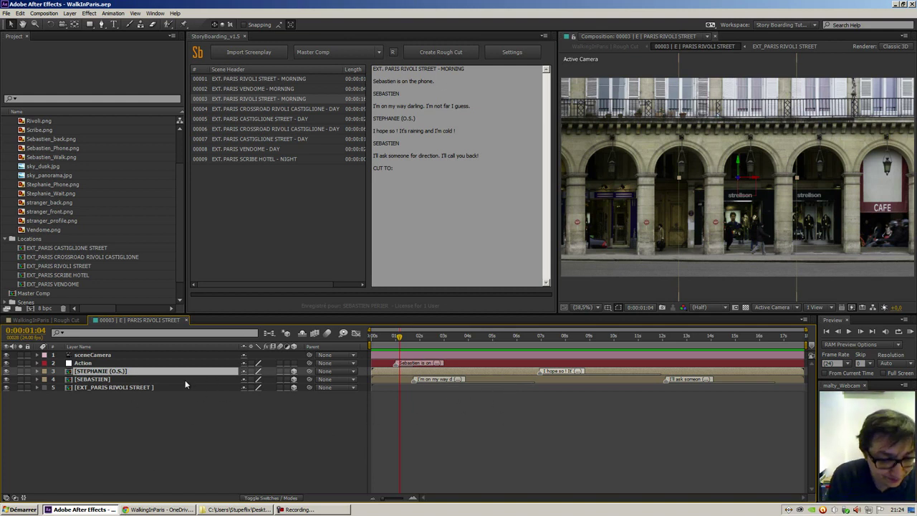
# Step: Toggle the visibility of the EXT_PARIS RIVOLI STREET layer and inspect the SEBASTIEN and STEPHANIE (O.S.) character layers in scene 00003
pyautogui.click(146, 387)
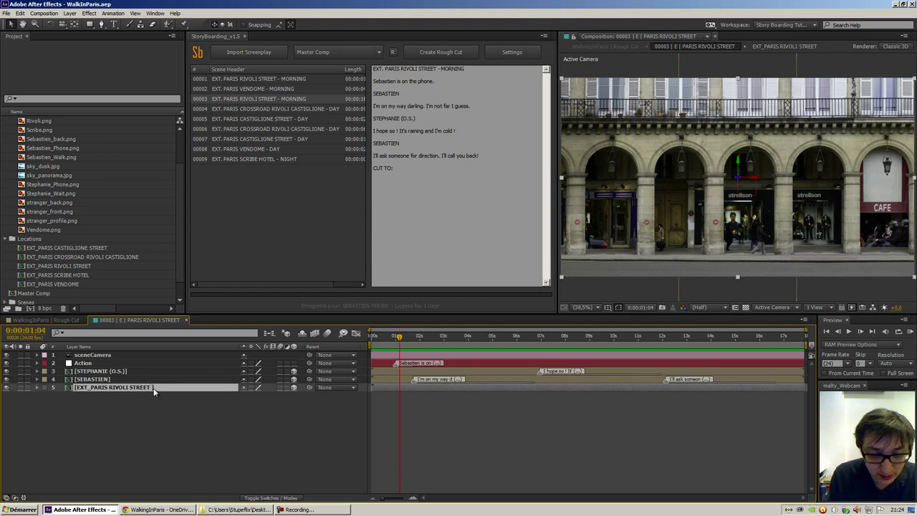
pyautogui.click(6, 388)
pyautogui.click(6, 388)
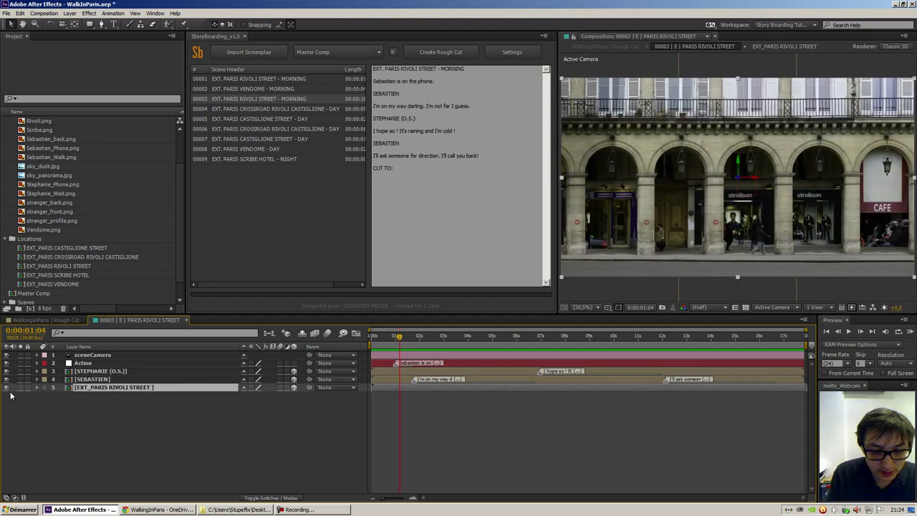
pyautogui.click(99, 379)
pyautogui.keyDown('shift'); pyautogui.click(102, 371); pyautogui.keyUp('shift')
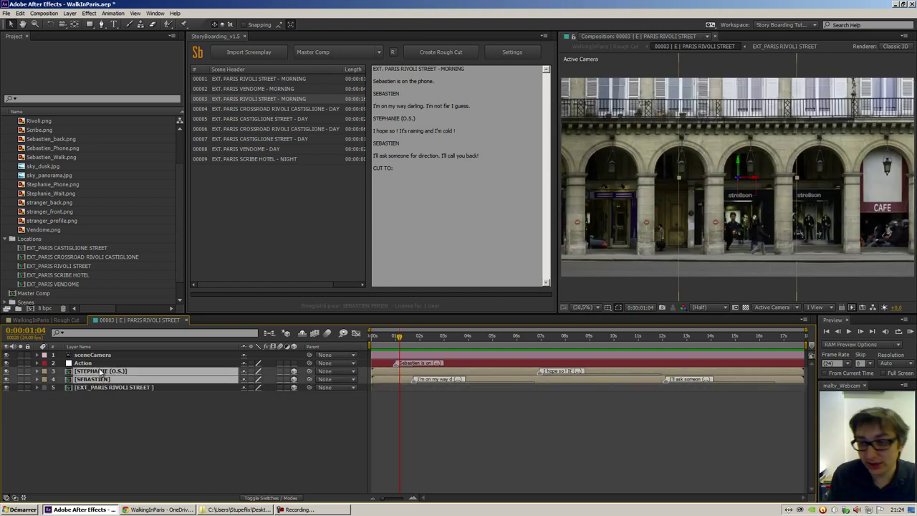
pyautogui.click(152, 419)
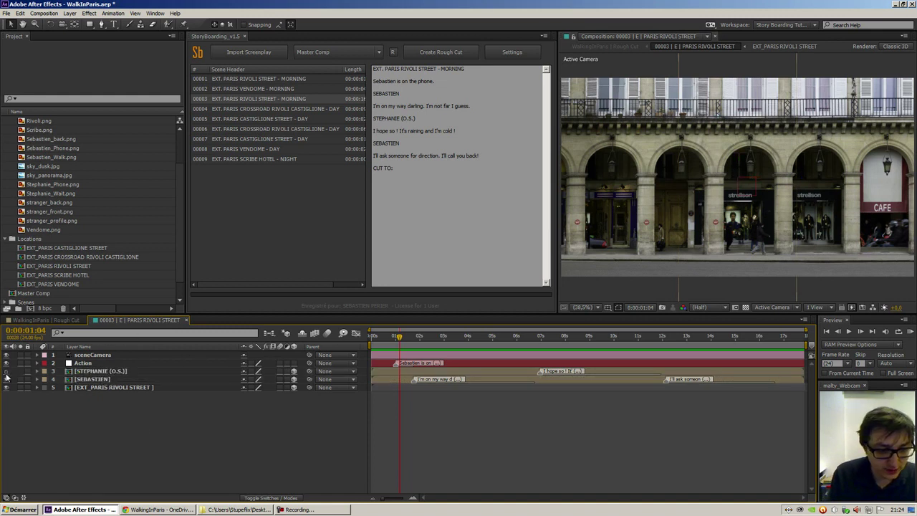
# Step: Add Sebastien_Phone.png to the SEBASTIEN composition, scale it proportionally to 119%, and close the composition
pyautogui.doubleClick(98, 380)
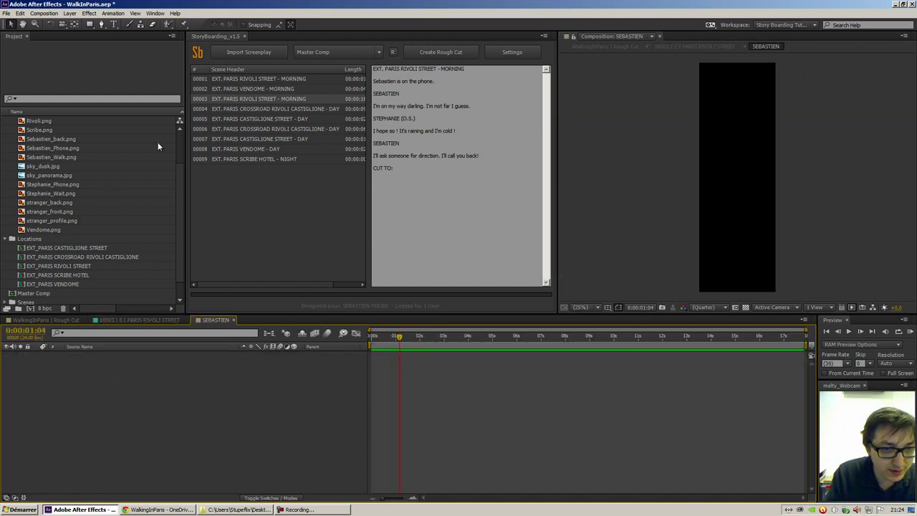
pyautogui.scroll(3, 181, 164)
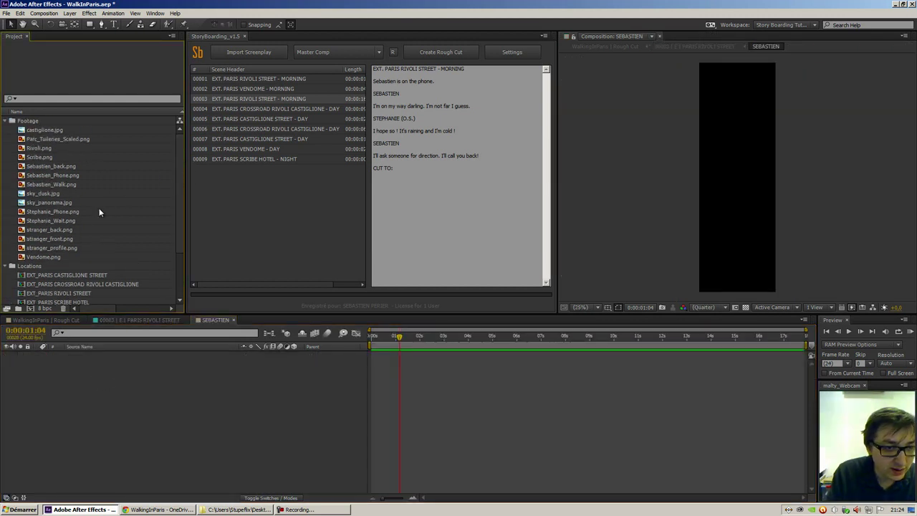
pyautogui.click(68, 175)
pyautogui.moveTo(71, 176); pyautogui.dragTo(109, 430)
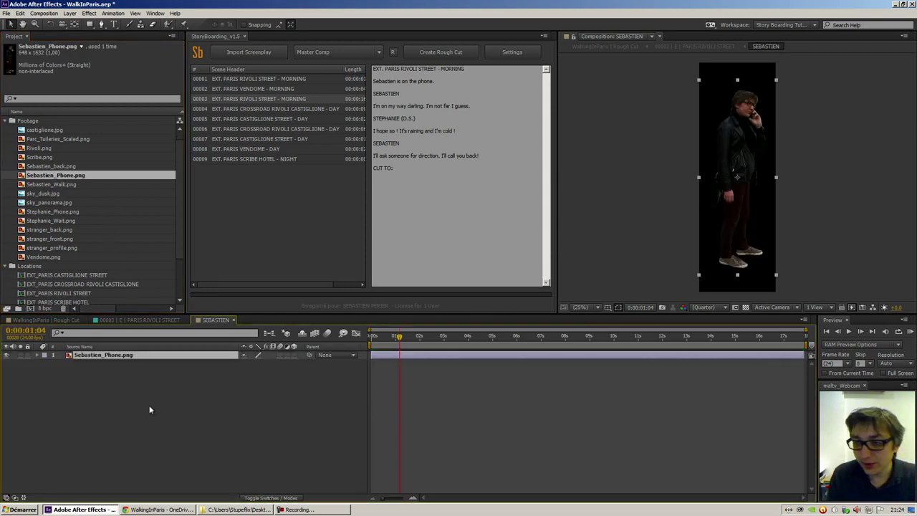
pyautogui.press('s')
pyautogui.moveTo(273, 367); pyautogui.dragTo(271, 387)
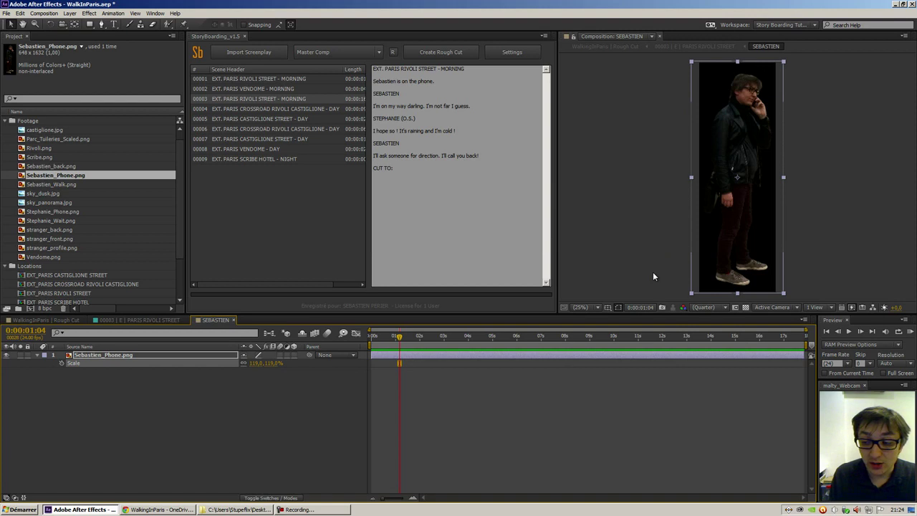
pyautogui.click(233, 320)
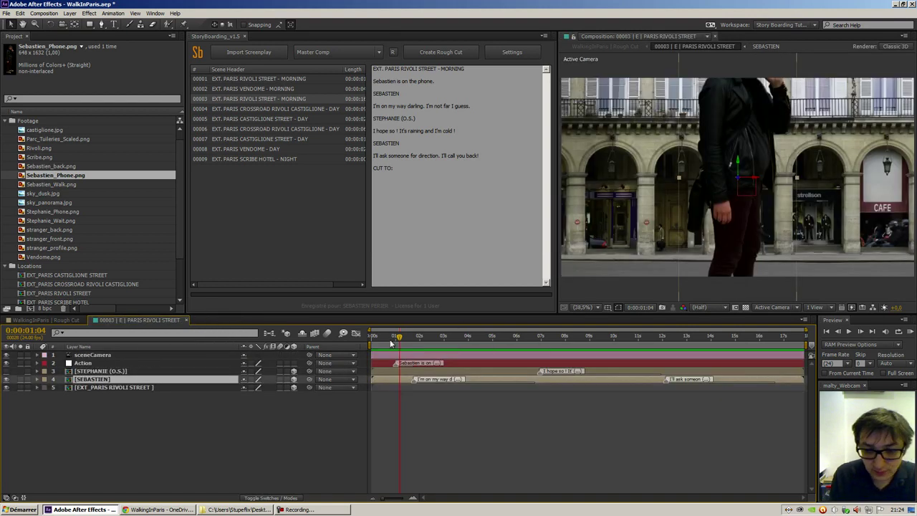
# Step: Lower the SEBASTIEN layer in scene 00003 to position 960, 968, 0 and close the scene composition
pyautogui.press('p')
pyautogui.moveTo(259, 387); pyautogui.dragTo(285, 387)
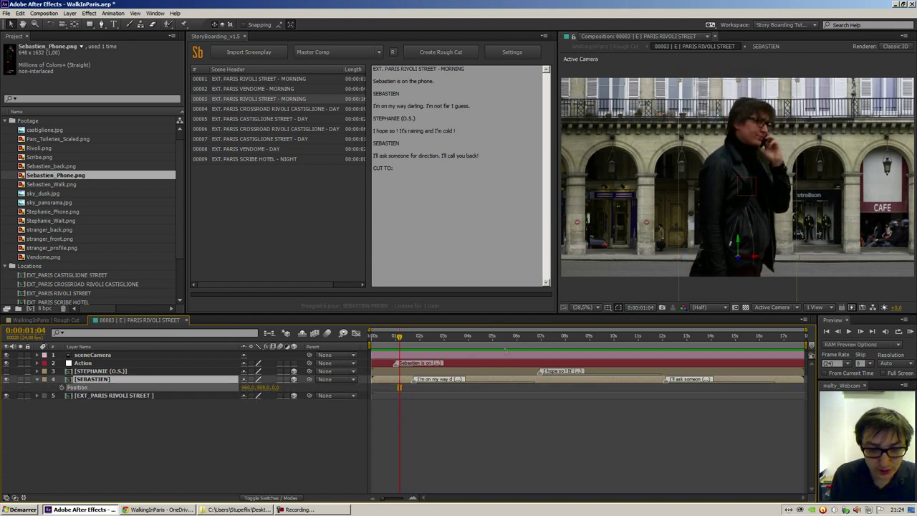
pyautogui.click(186, 319)
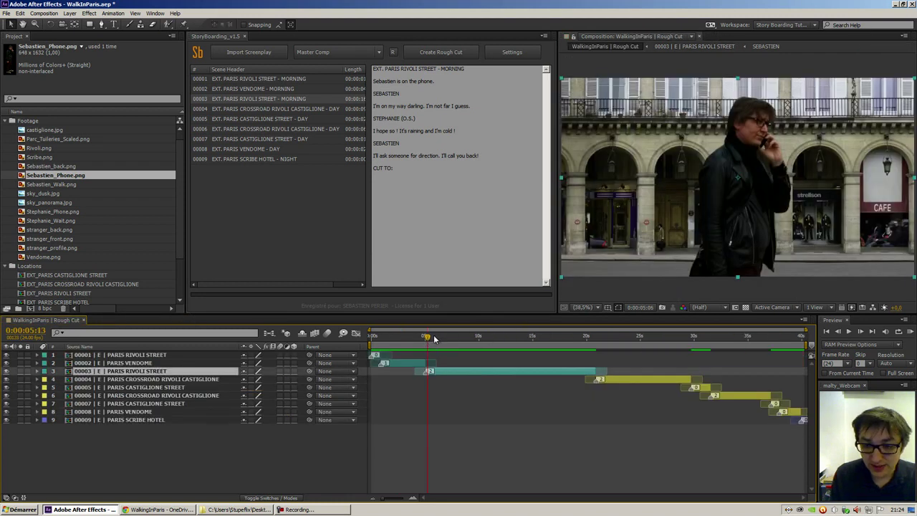
# Step: Scrub the rough cut to check the character's framing across scenes, and review the scene 00003 composition before closing it
pyautogui.moveTo(427, 336); pyautogui.dragTo(737, 336)
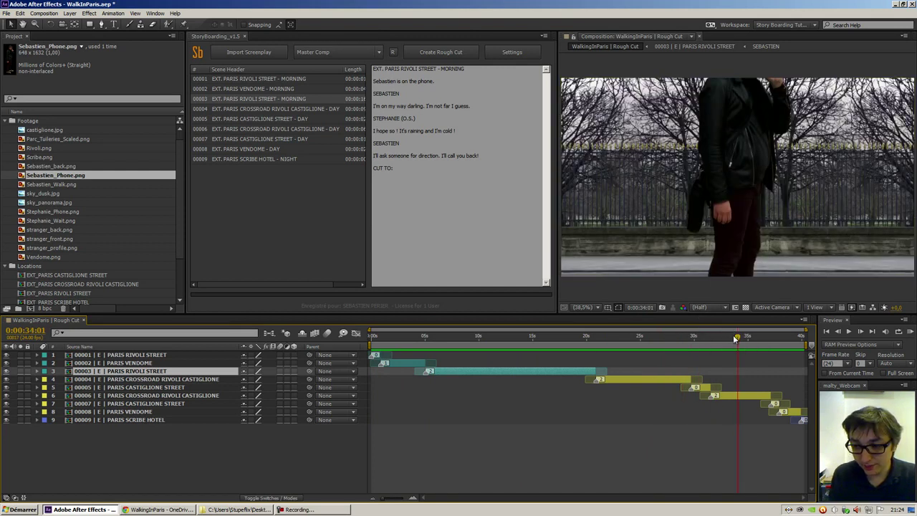
pyautogui.moveTo(736, 337); pyautogui.dragTo(523, 356)
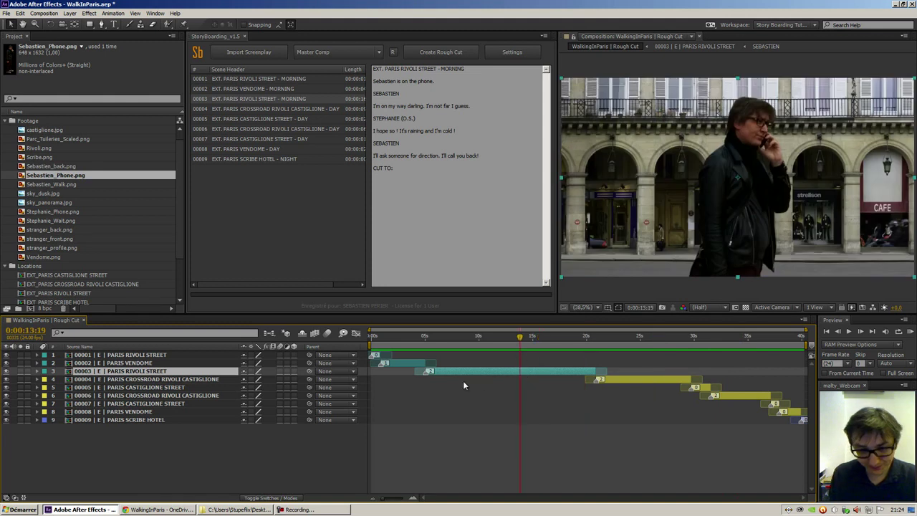
pyautogui.doubleClick(148, 373)
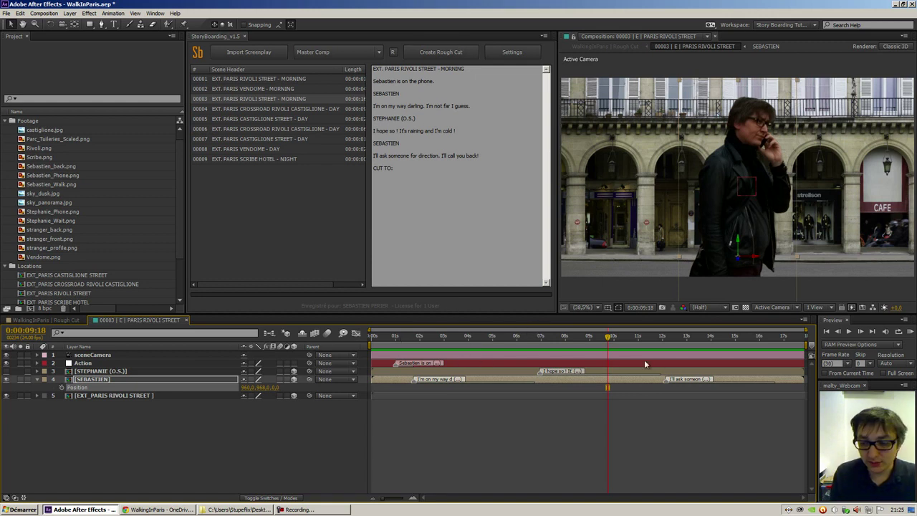
pyautogui.click(186, 320)
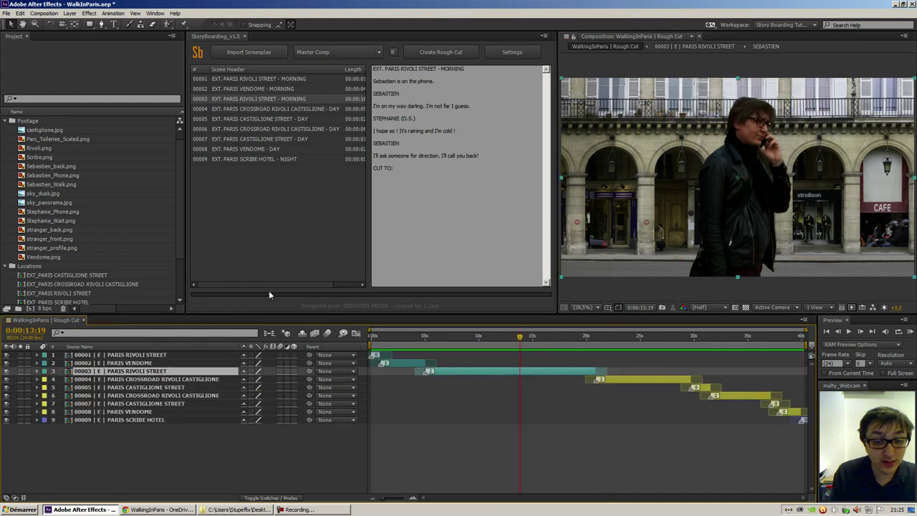
# Step: Collapse the Footage and Locations folders and examine how the project is organised into Locations, Scenes and Characters folders
pyautogui.click(5, 123)
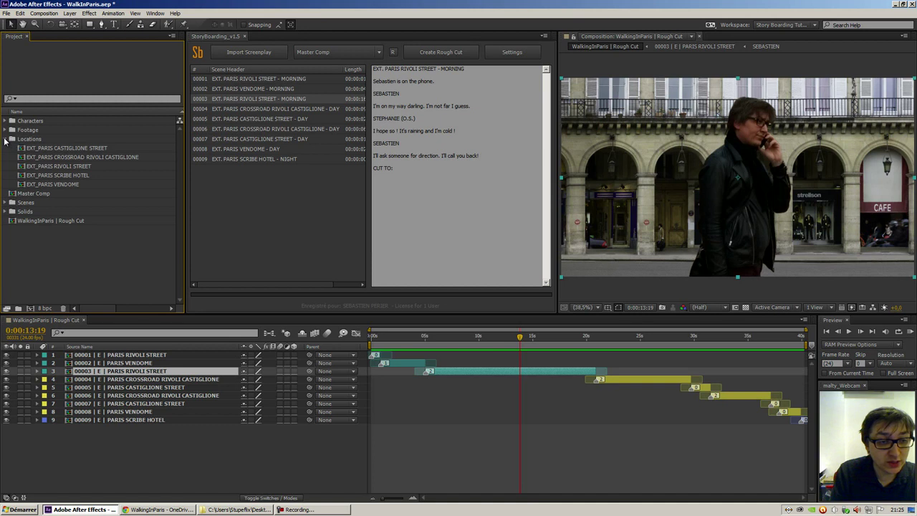
pyautogui.click(29, 140)
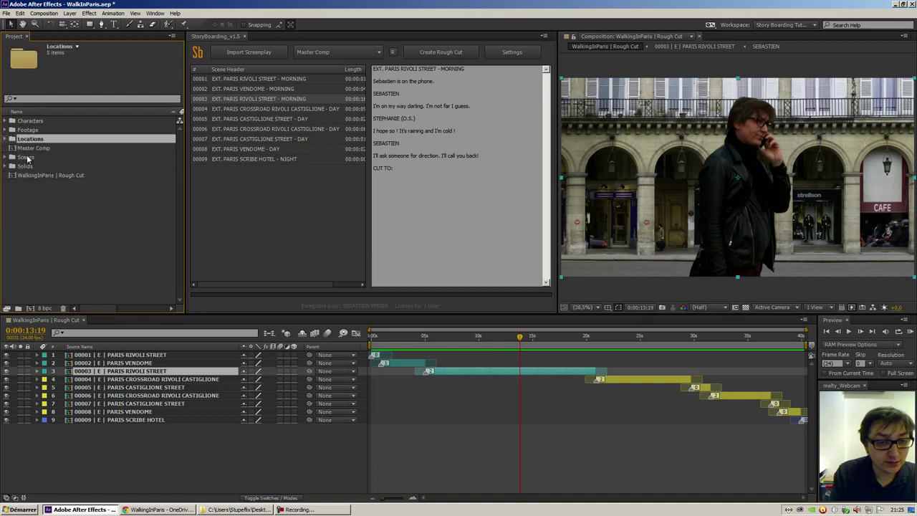
pyautogui.click(31, 157)
pyautogui.click(32, 122)
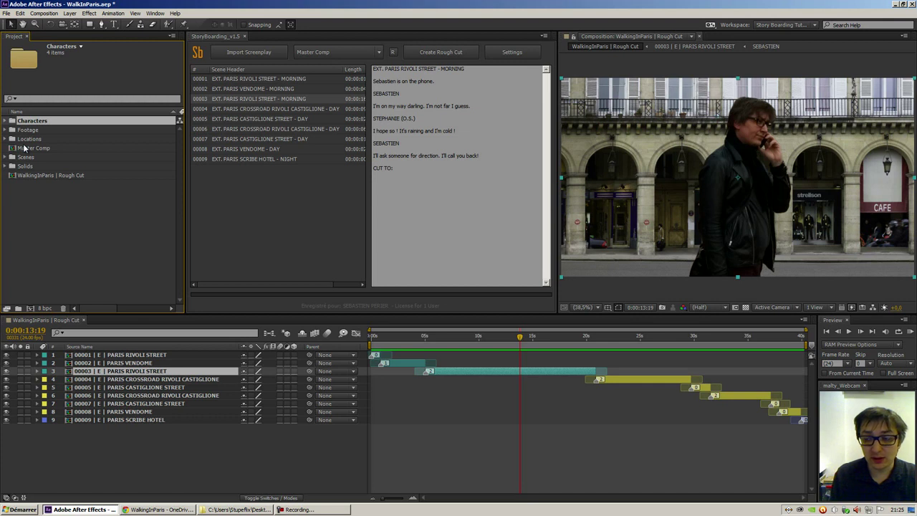
# Step: Review the StoryBoarding settings, view the malty Simple Camera Rig page in the browser, and return to accept the settings
pyautogui.click(515, 54)
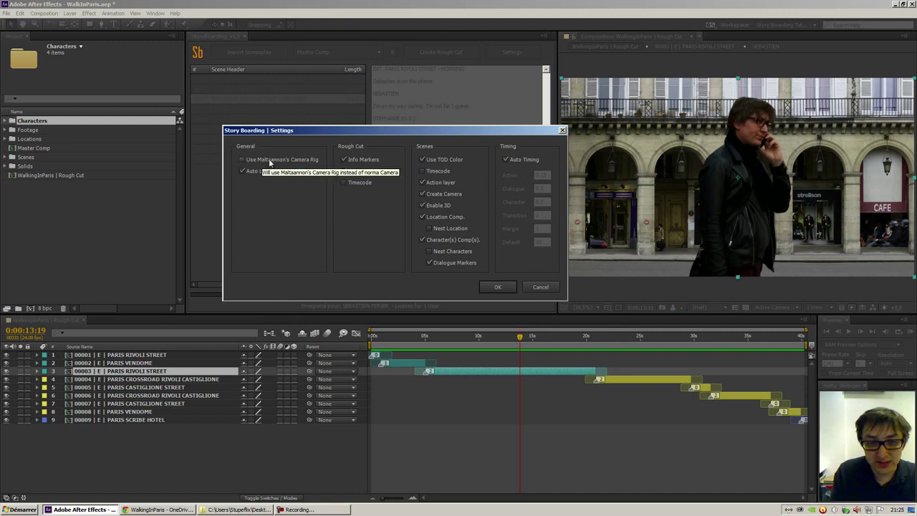
pyautogui.click(159, 509)
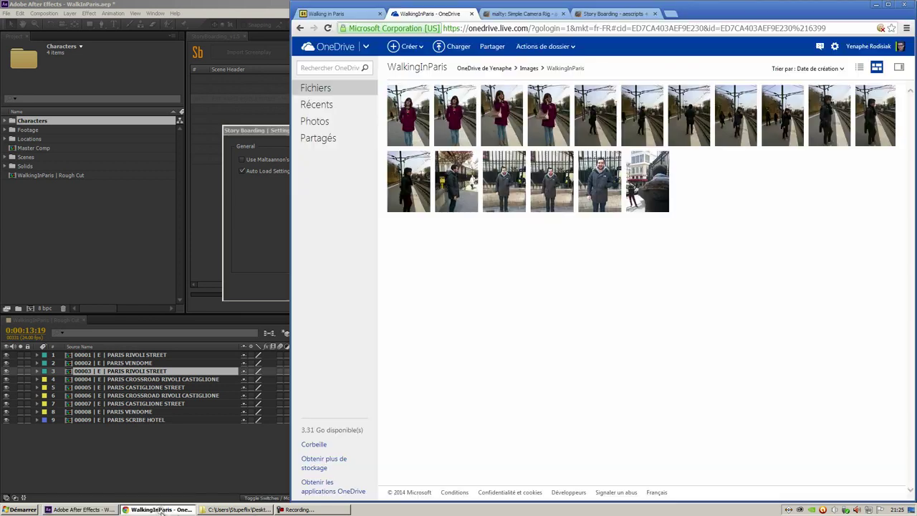
pyautogui.click(536, 14)
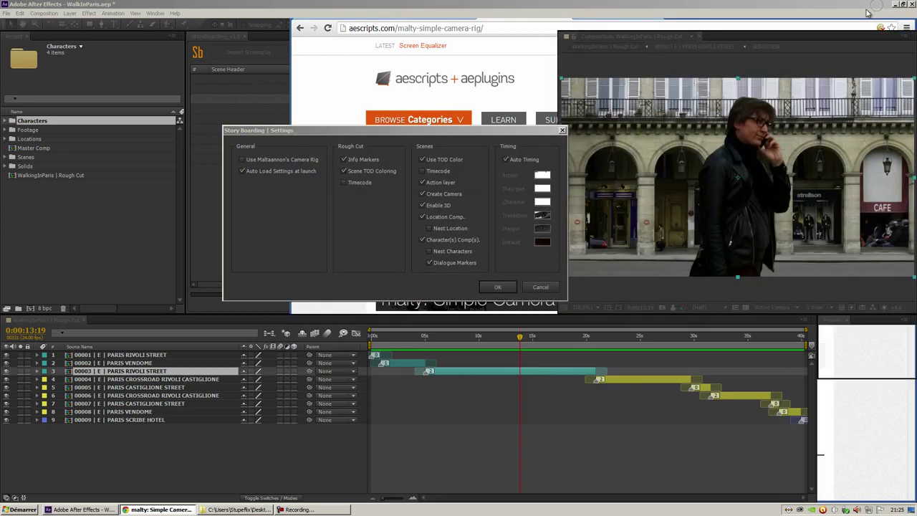
pyautogui.click(283, 171)
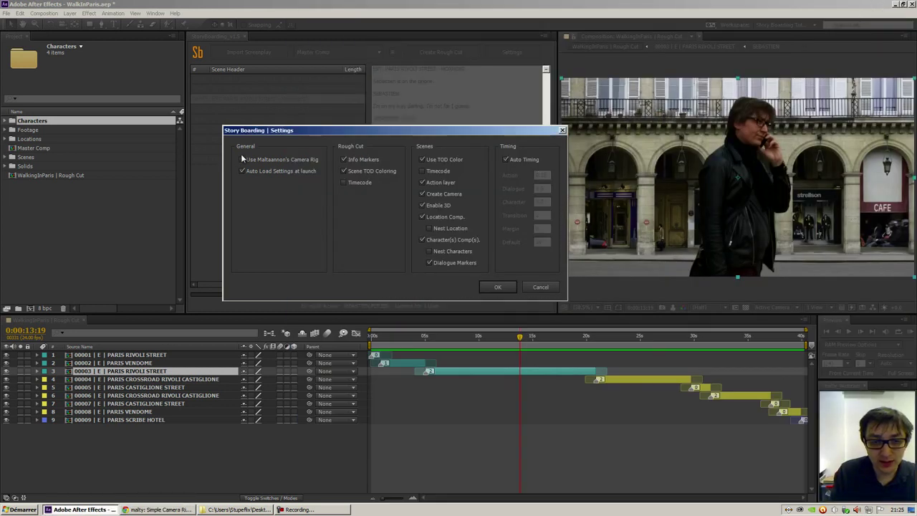
pyautogui.click(497, 286)
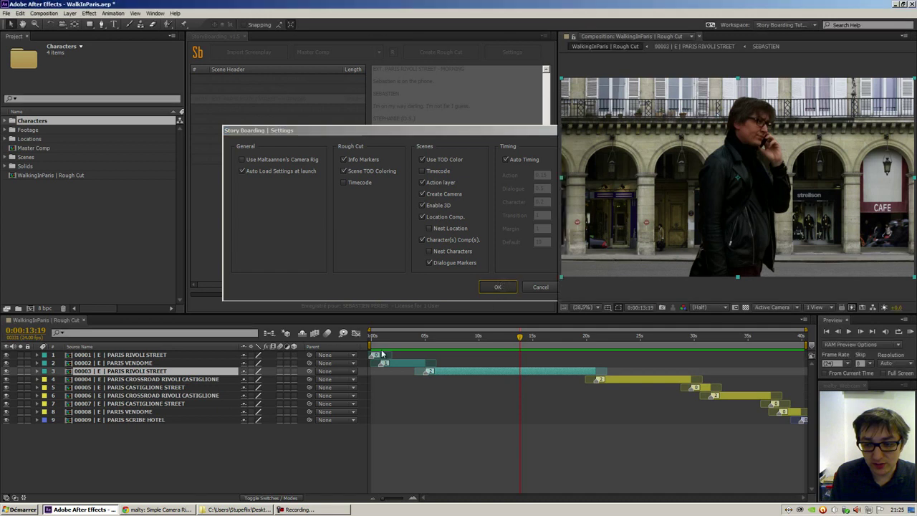
# Step: Open the scene 00003 composition, select its sceneCamera layer, and review the StoryBoarding settings, cancelling without changes
pyautogui.doubleClick(107, 372)
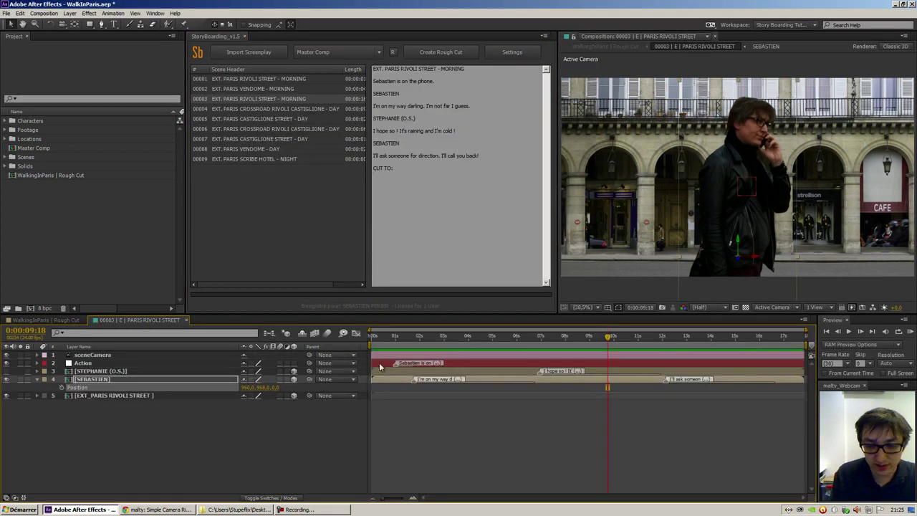
pyautogui.click(100, 355)
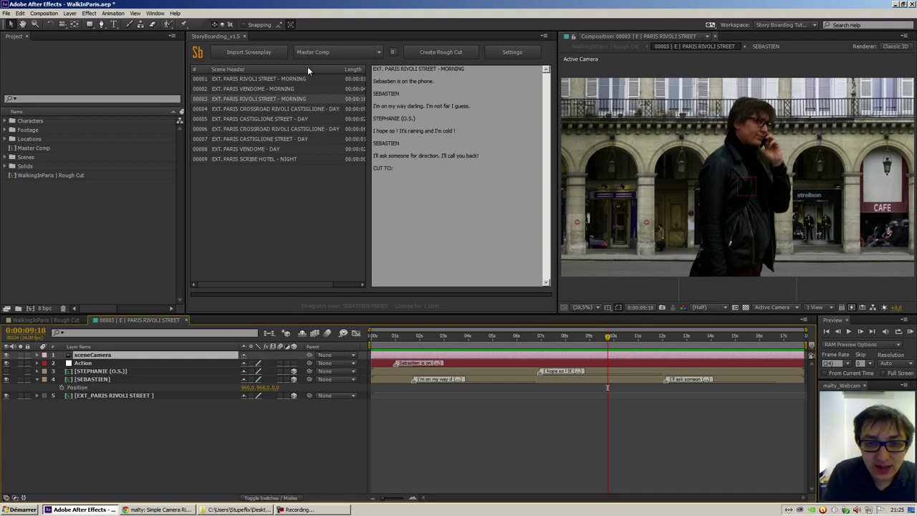
pyautogui.click(512, 52)
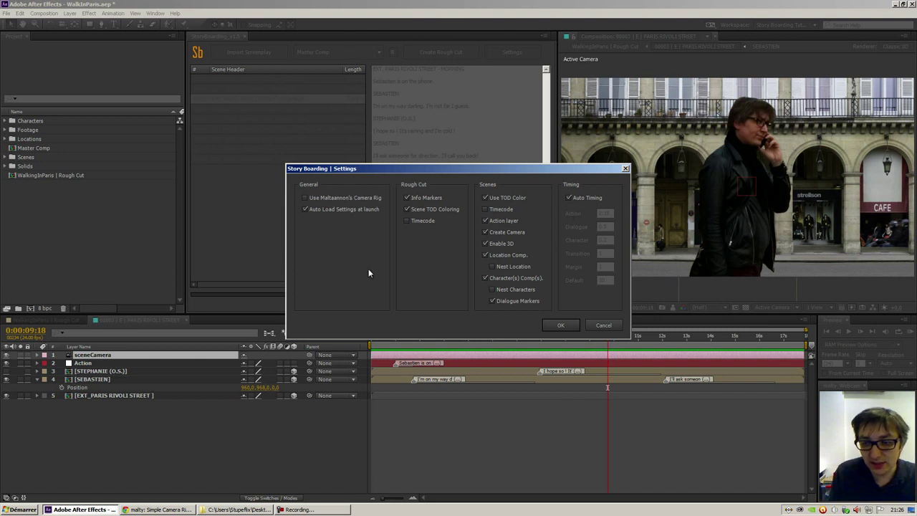
pyautogui.click(604, 326)
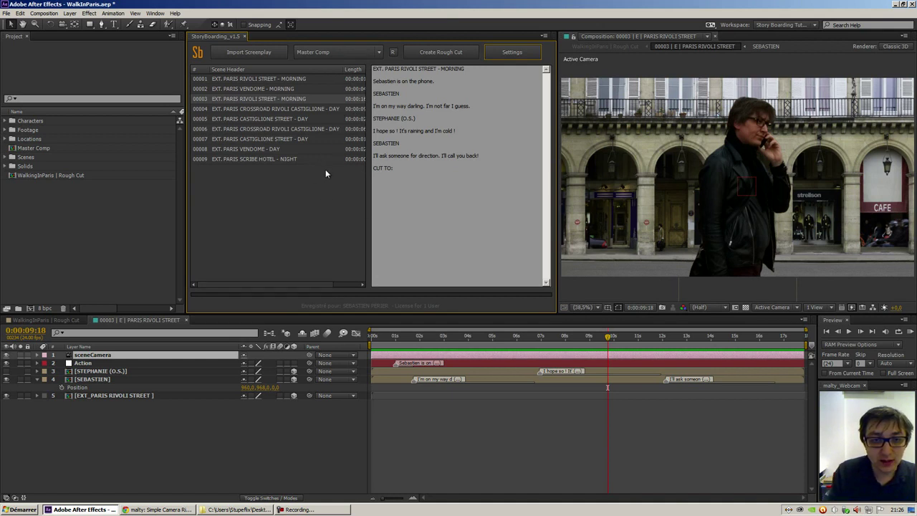
# Step: Open the compositions of scenes 00006, 00009, 00003, 00002, 00005 and 00007 in turn from the StoryBoarding scene list
pyautogui.click(255, 129)
pyautogui.click(254, 159)
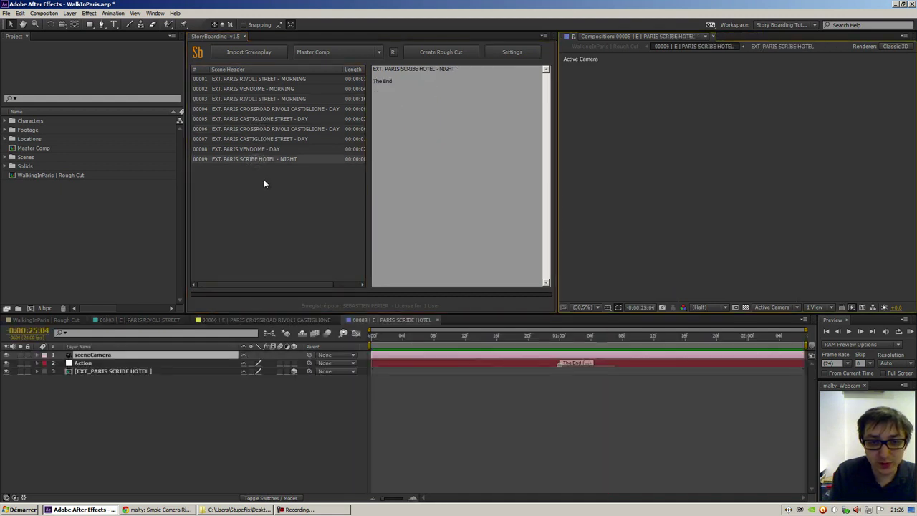
pyautogui.click(260, 100)
pyautogui.click(257, 87)
pyautogui.click(263, 119)
pyautogui.click(260, 138)
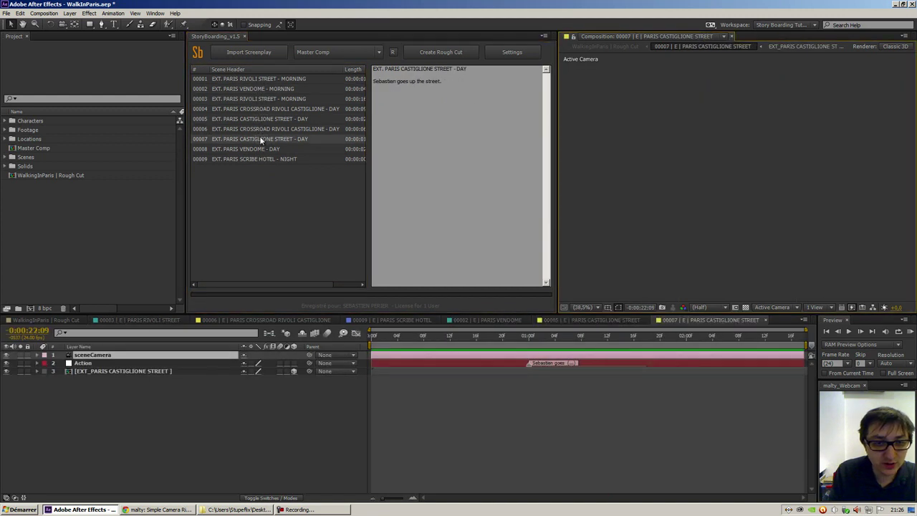
# Step: Delete the scene 00007 PARIS CASTIGLIONE STREET composition from the Scenes folder and regenerate it from the StoryBoarding scene list
pyautogui.doubleClick(29, 159)
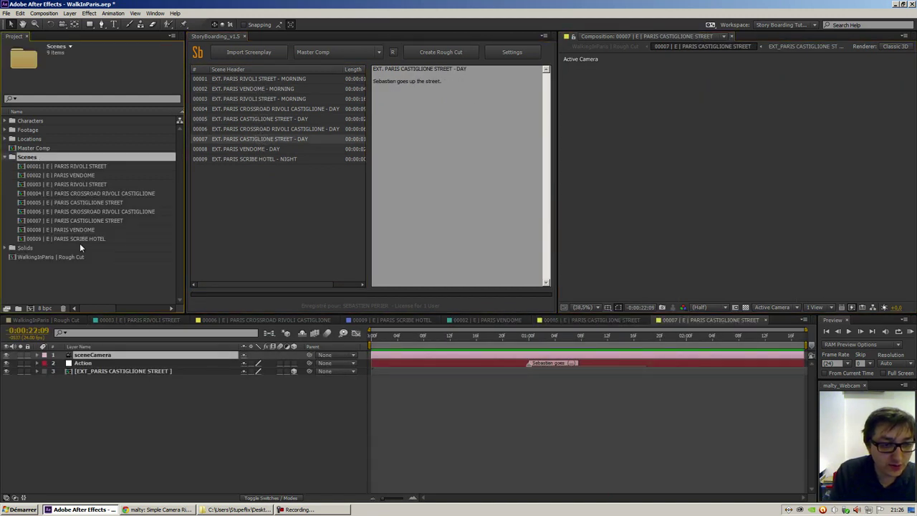
pyautogui.click(75, 220)
pyautogui.press('Delete')
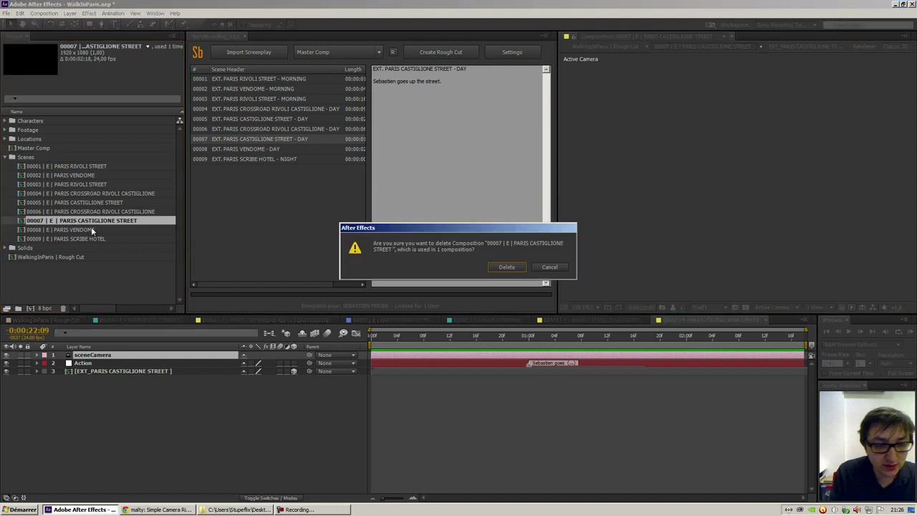
pyautogui.press('Return')
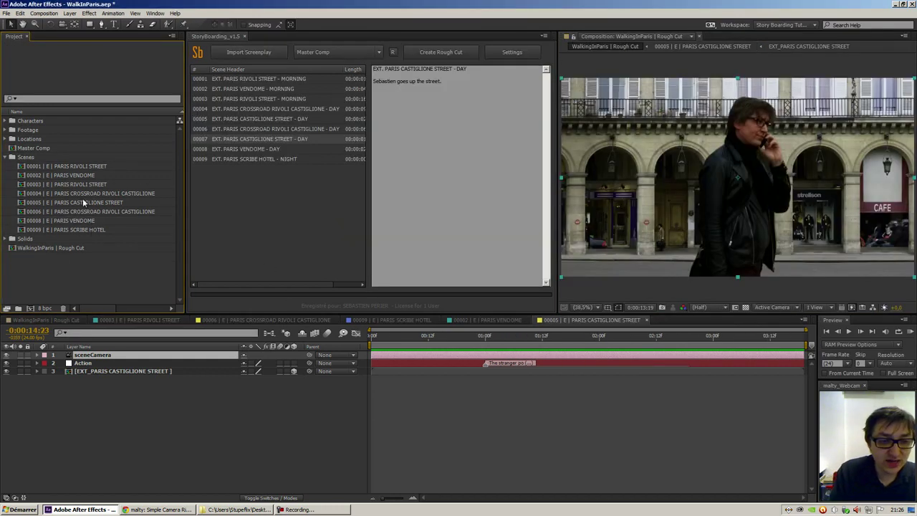
pyautogui.doubleClick(261, 138)
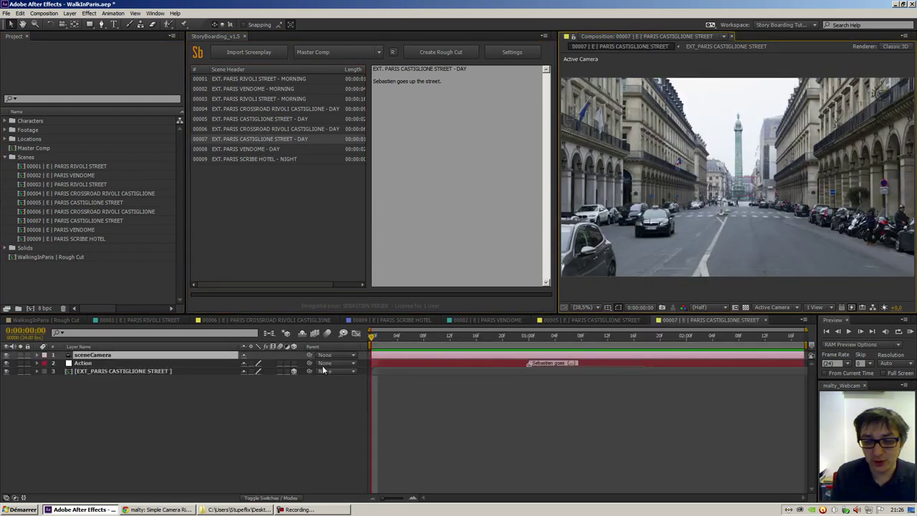
# Step: Delete every item in the project, including all folders, the Master Comp and the rough cut
pyautogui.moveTo(59, 287); pyautogui.dragTo(16, 90)
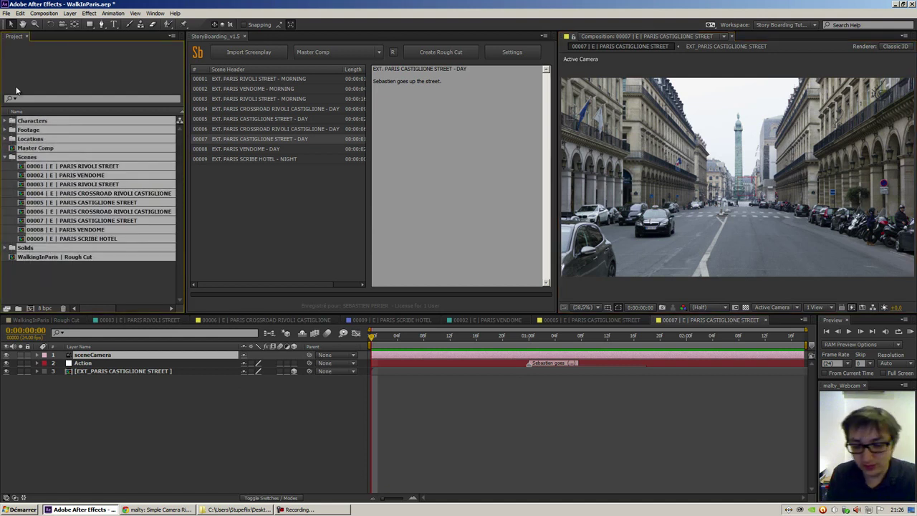
pyautogui.press('Delete')
pyautogui.press('Return')
pyautogui.press('Return')
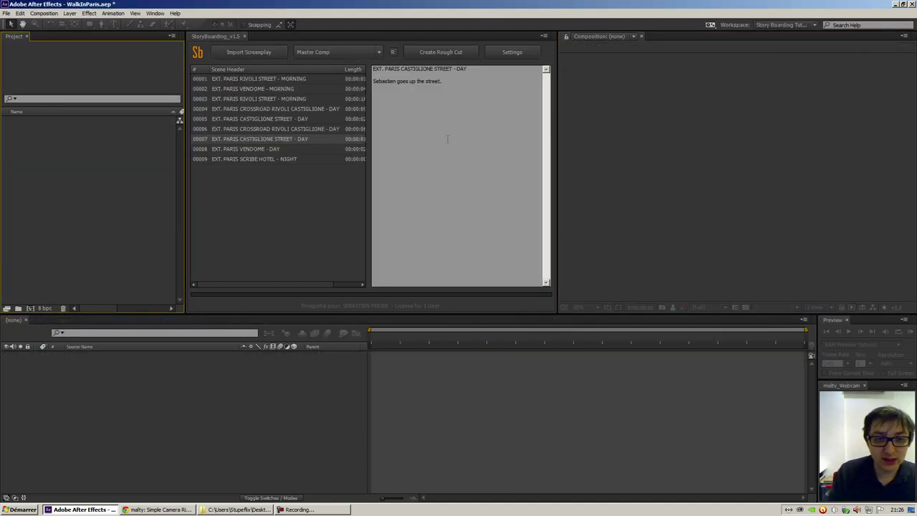
# Step: Generate the compositions of scenes 00005, 00009 and 00004 from the StoryBoarding scene list, and reopen scene 00005
pyautogui.click(260, 101)
pyautogui.click(258, 118)
pyautogui.click(257, 136)
pyautogui.doubleClick(244, 118)
pyautogui.press('space')
pyautogui.doubleClick(263, 160)
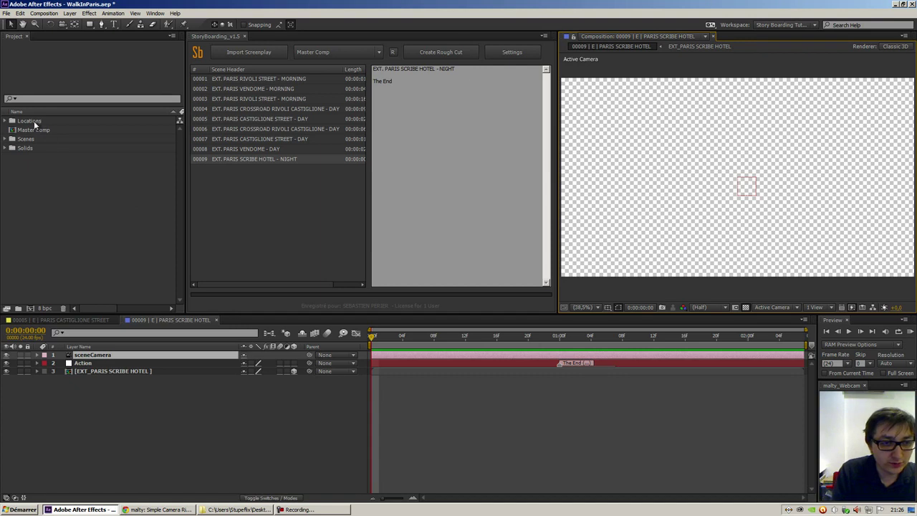
pyautogui.doubleClick(283, 108)
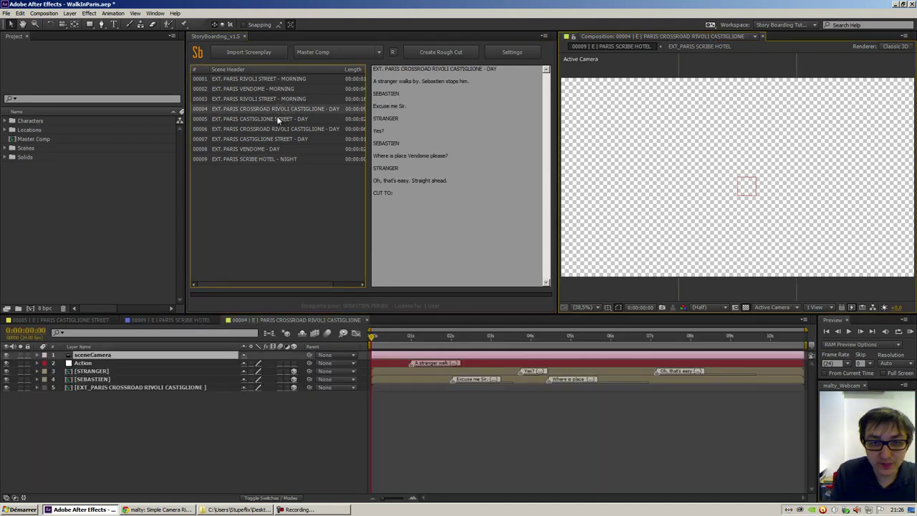
pyautogui.doubleClick(280, 120)
# Step: Expand the Locations and Characters folders in the project to examine the compositions generated for the scenes
pyautogui.doubleClick(27, 131)
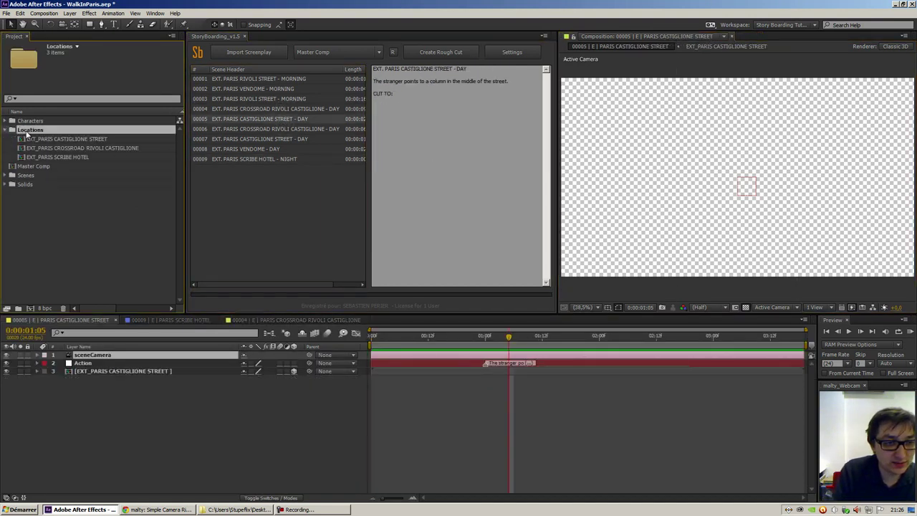
pyautogui.doubleClick(37, 119)
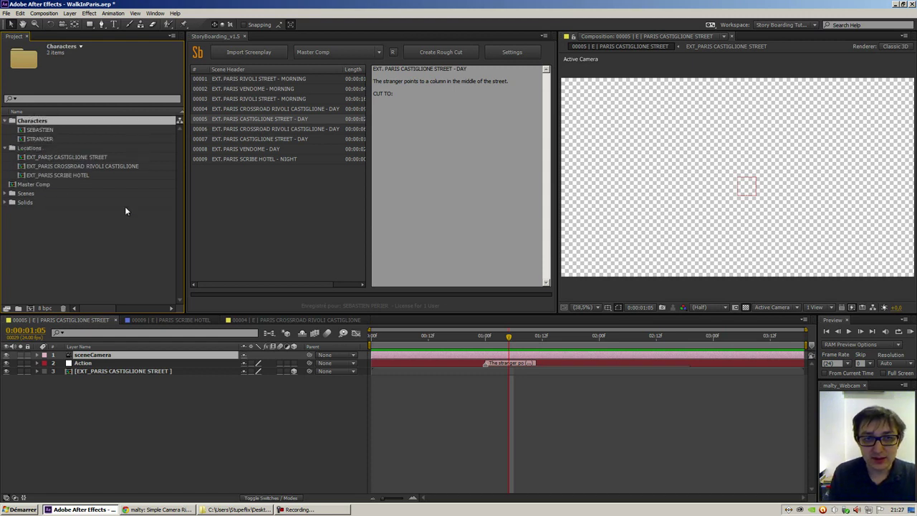
# Step: Switch to Chrome to view the Story Boarding product page on aescripts.com, and return to After Effects
pyautogui.click(172, 509)
pyautogui.click(615, 13)
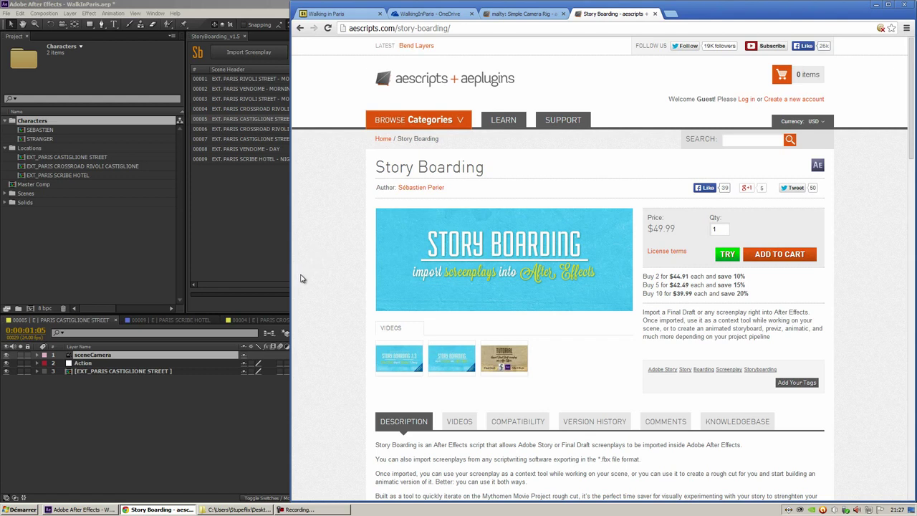
pyautogui.click(185, 10)
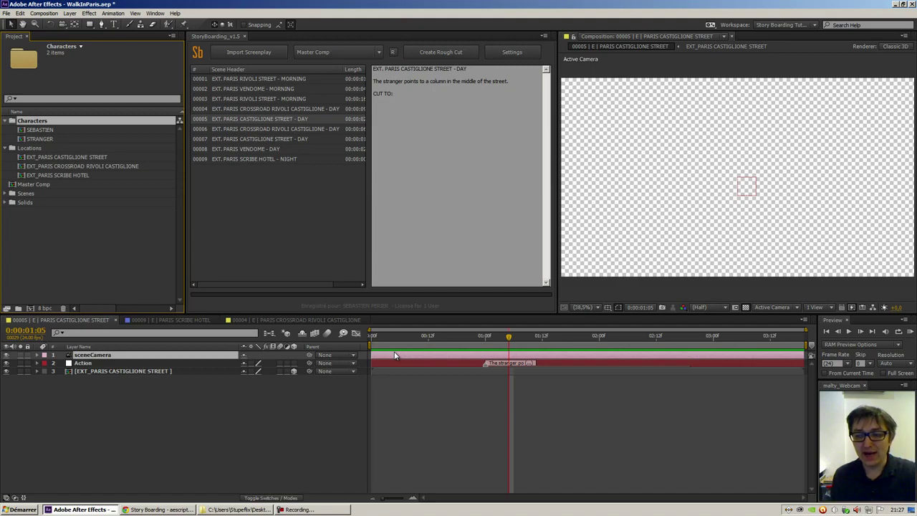